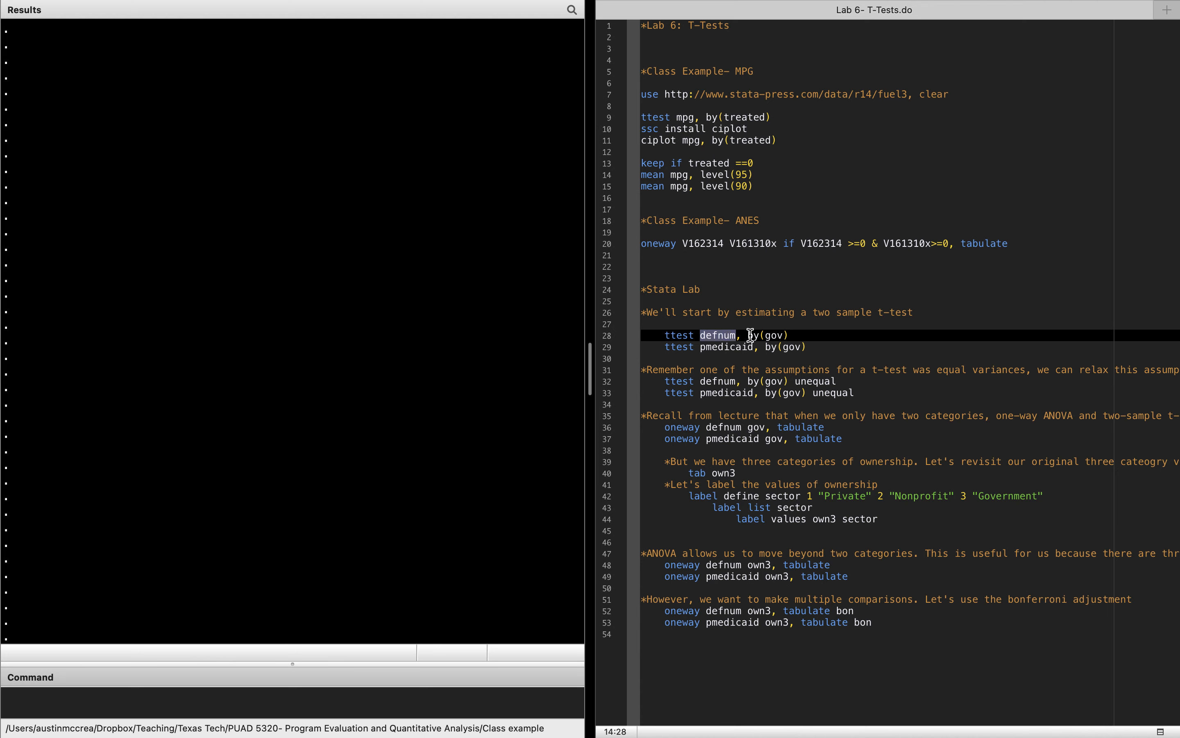
Step: Run only the two-sample t-test of defnum by gov from the do-file
left_click(747, 334)
left_click_drag(748, 334, 800, 335)
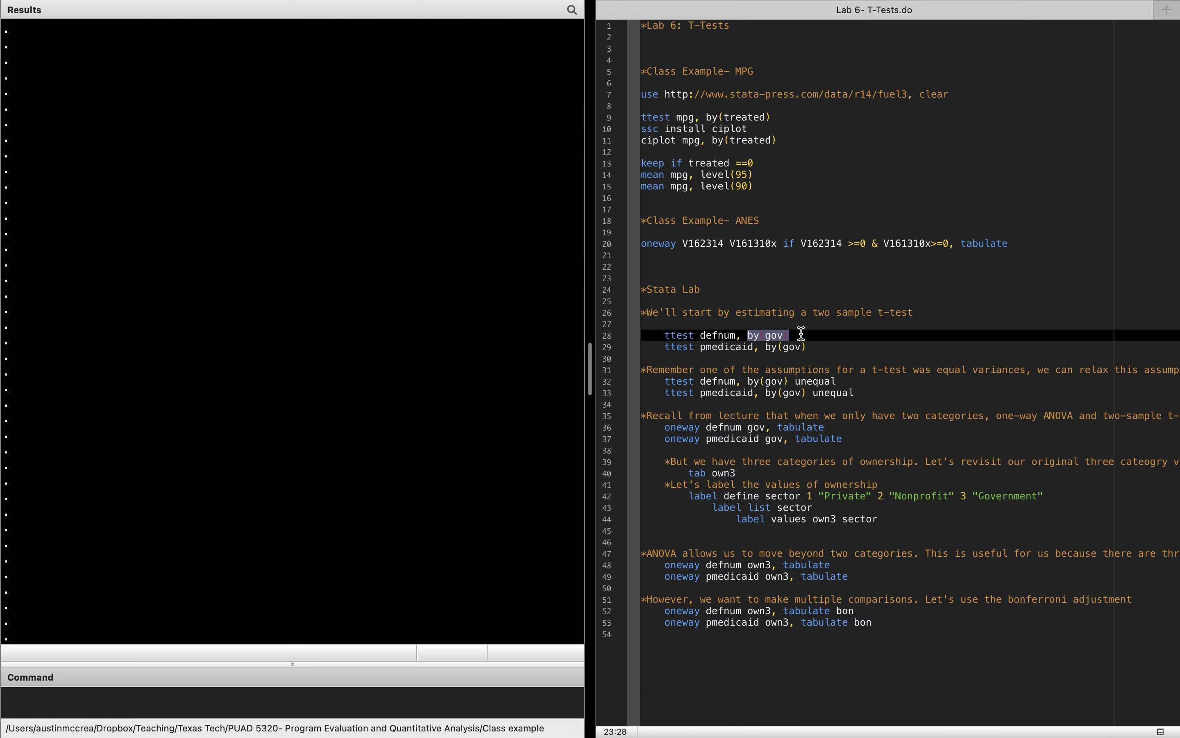
left_click(800, 335)
left_click_drag(701, 335, 742, 335)
mouse_move(1001, 6)
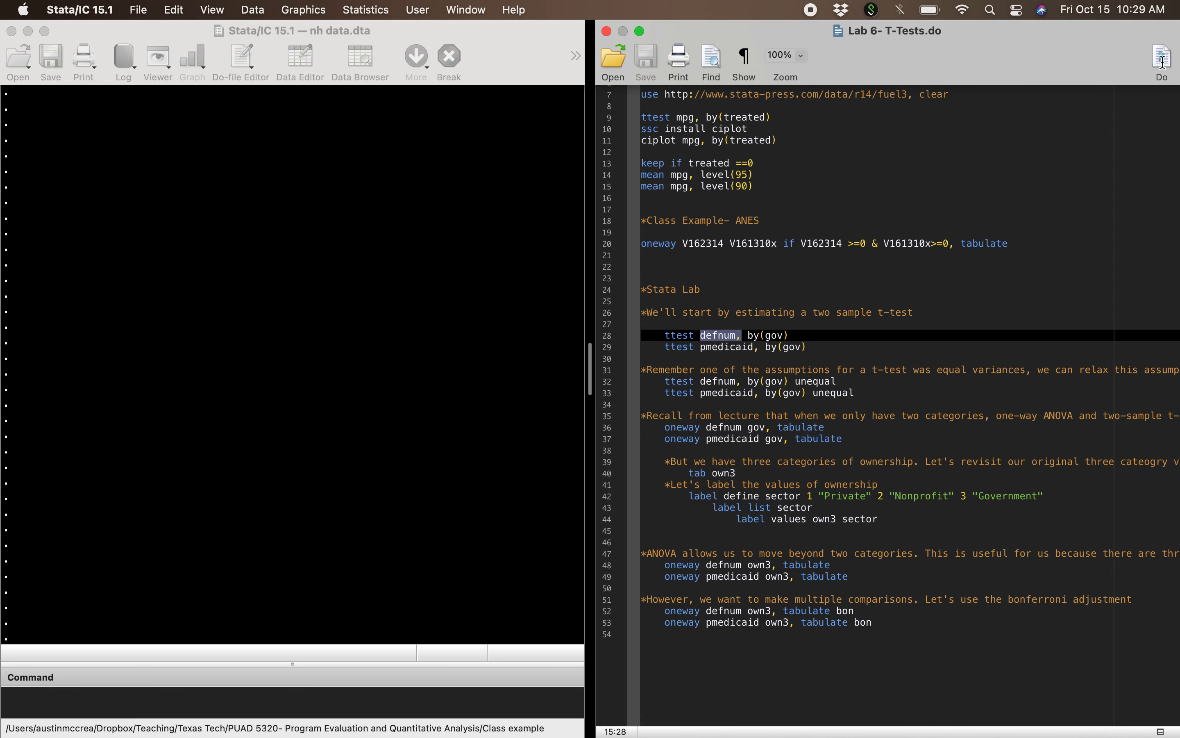
left_click(1163, 61)
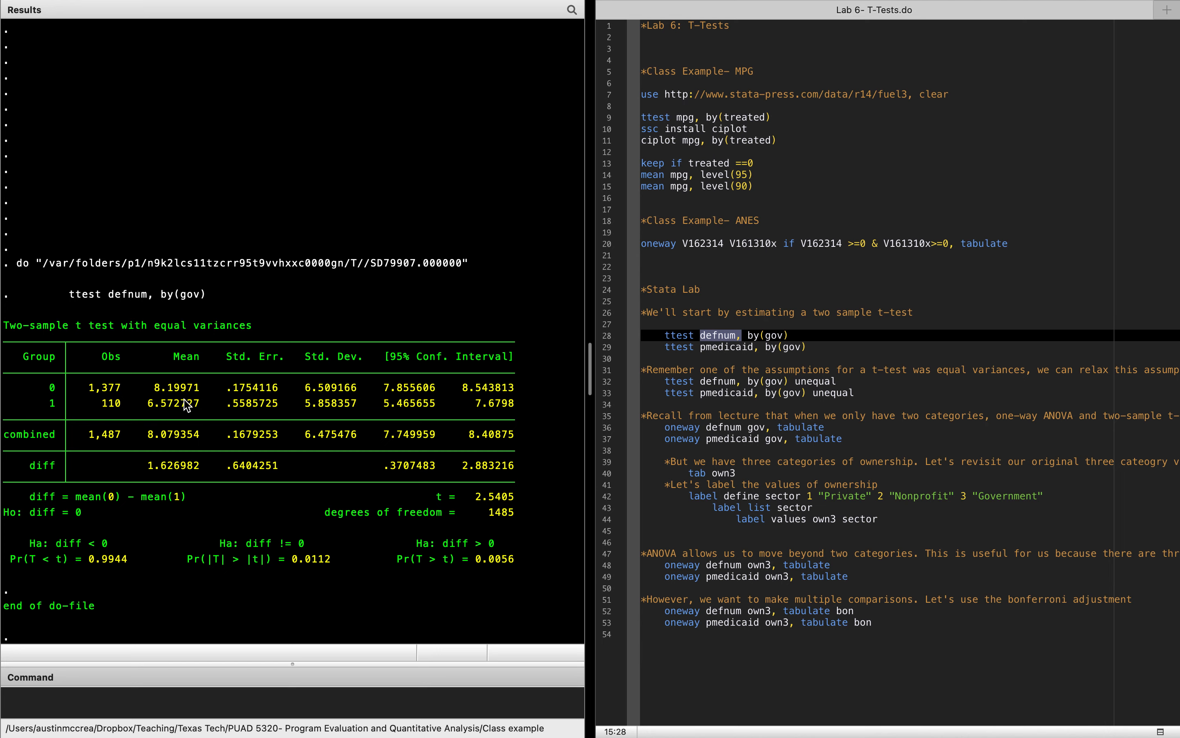
Step: Examine the defnum t-test output: both group means, their difference with its confidence interval, and the two-sided p-value
left_click_drag(153, 412, 166, 412)
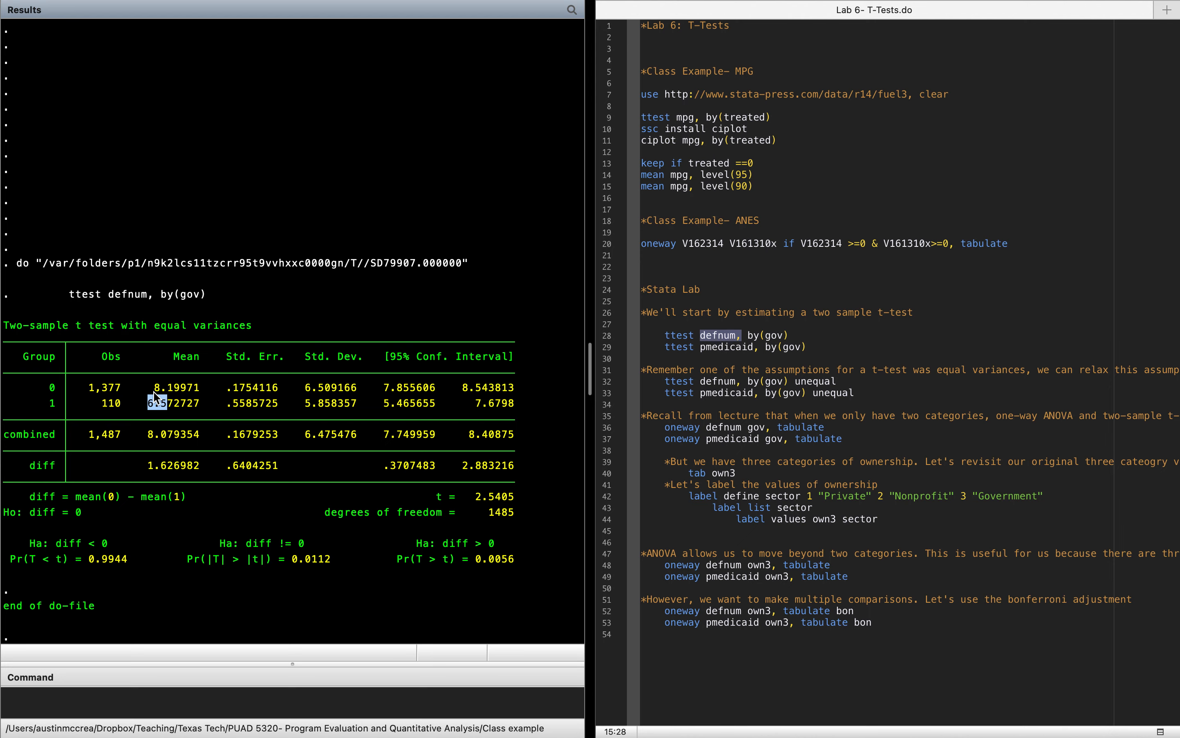
left_click_drag(154, 391, 171, 390)
left_click(171, 390)
left_click_drag(148, 469, 200, 472)
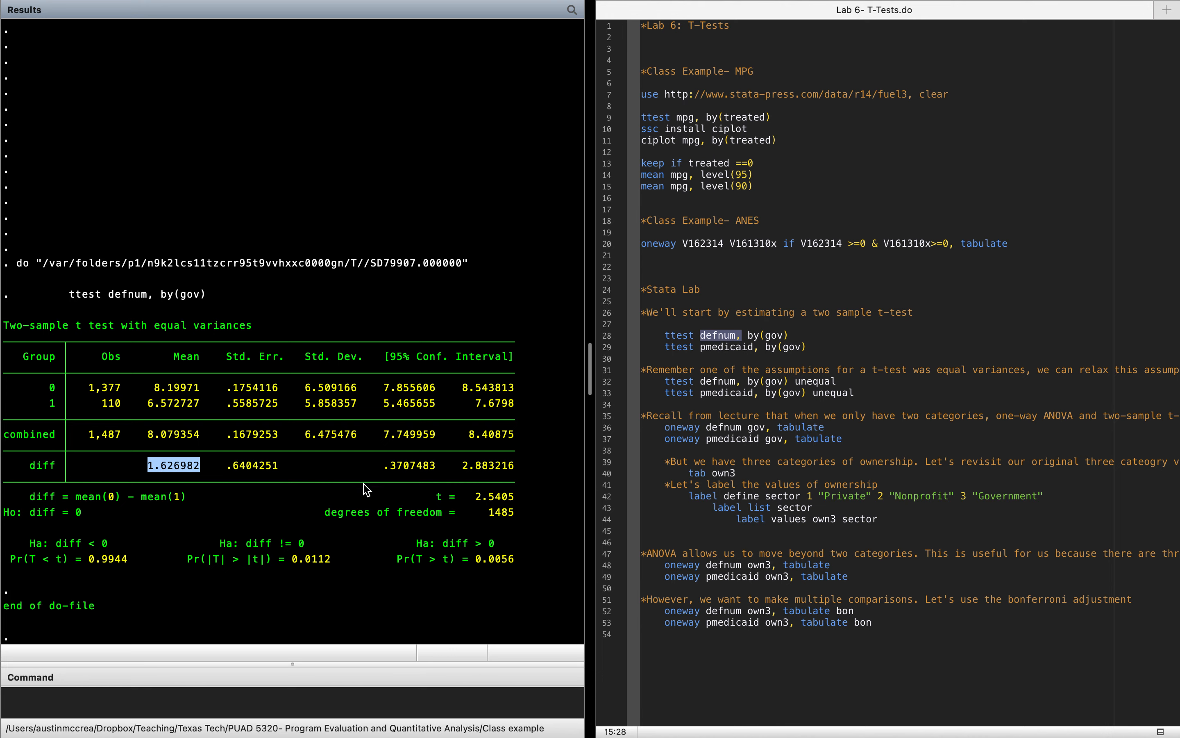
left_click(398, 474)
left_click_drag(389, 474, 531, 476)
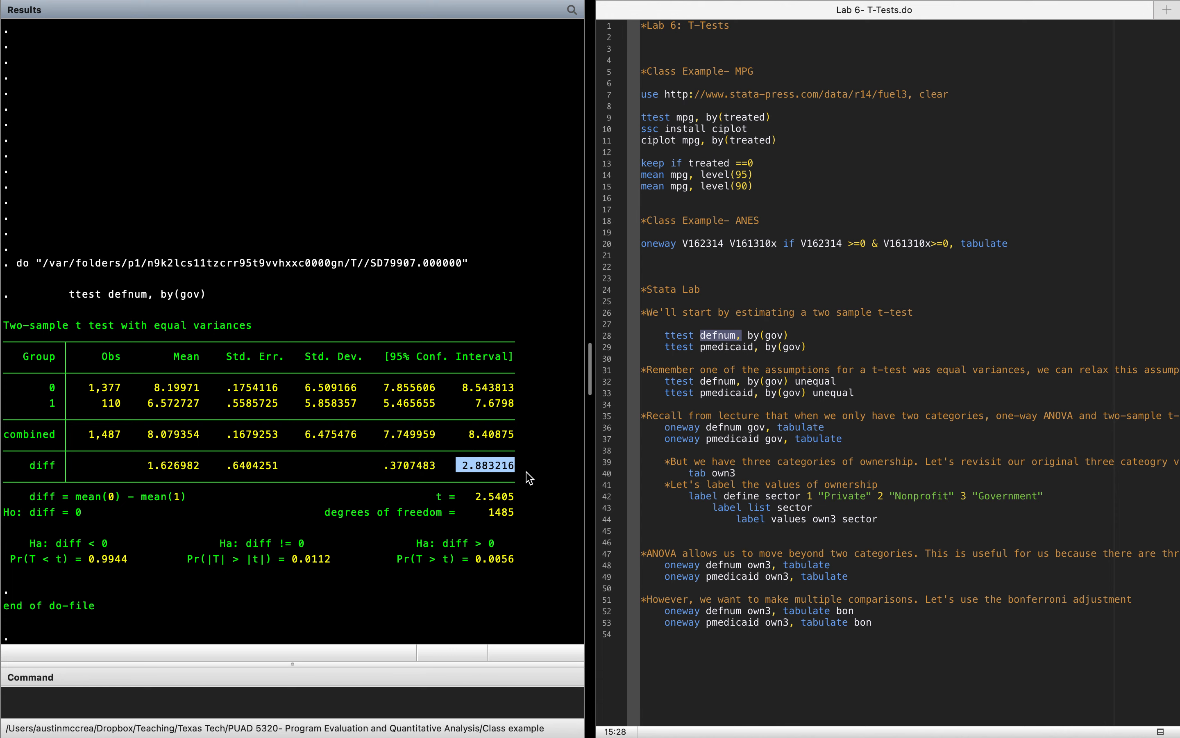
left_click(409, 471)
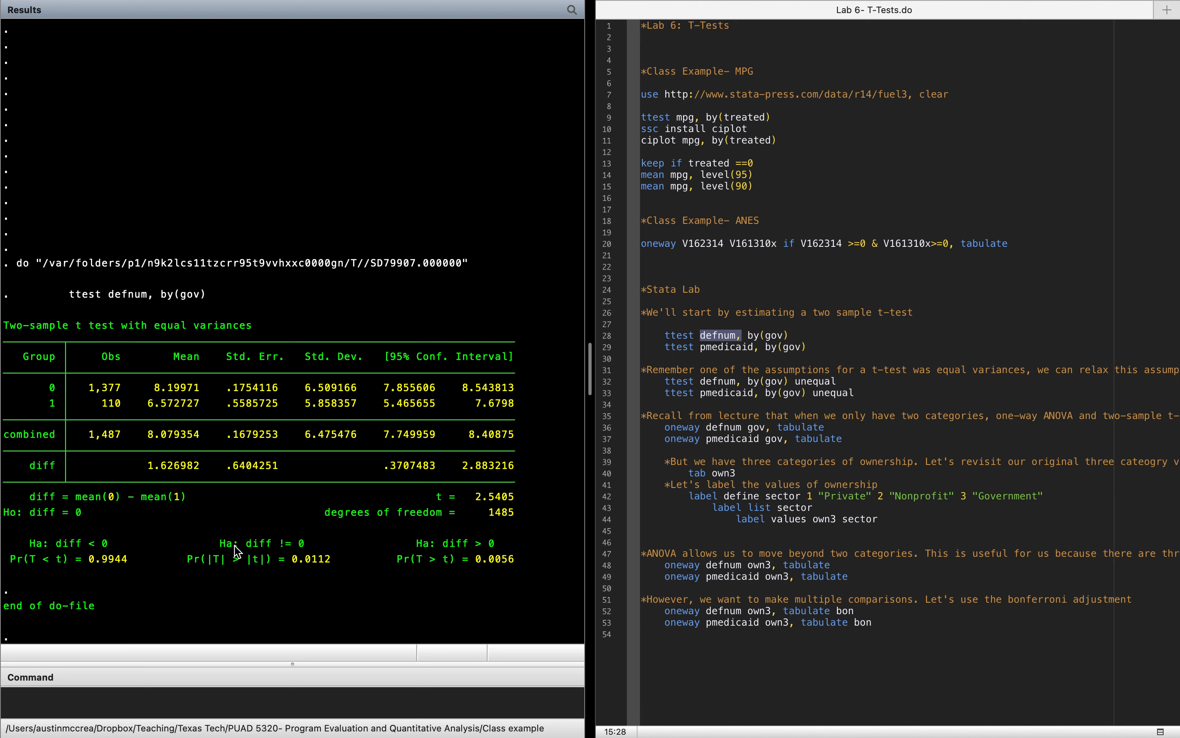
left_click_drag(221, 544, 297, 548)
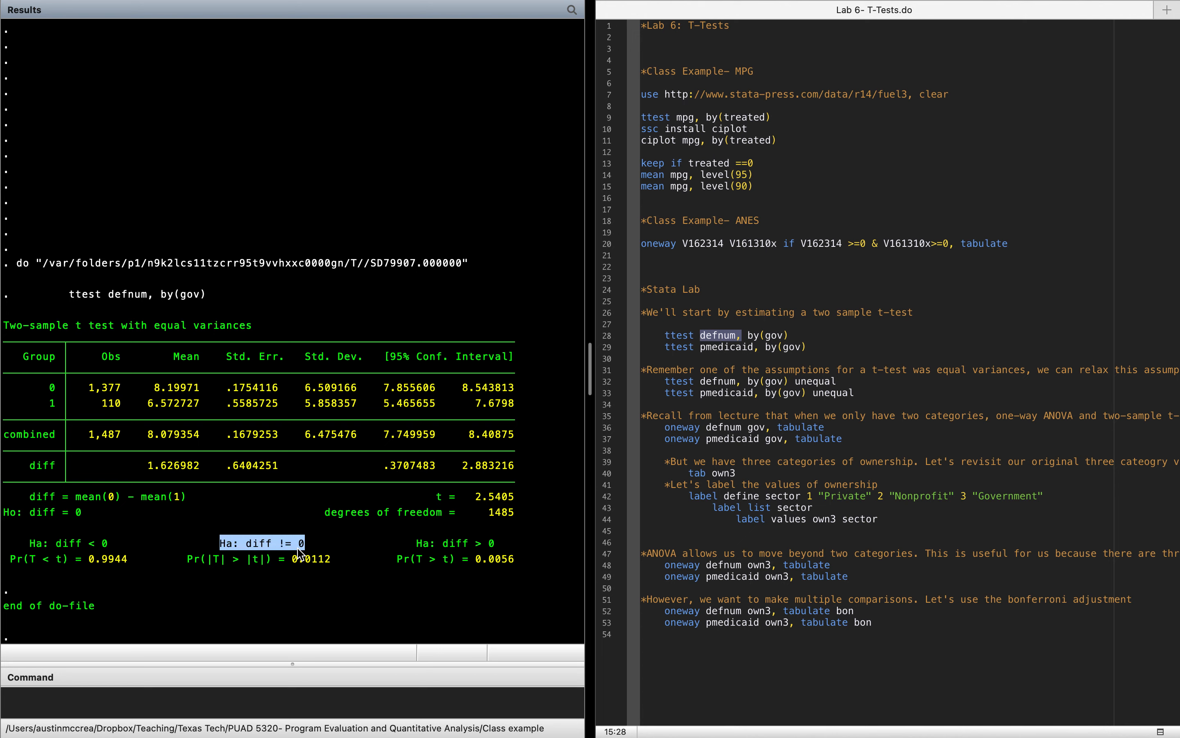
left_click(298, 548)
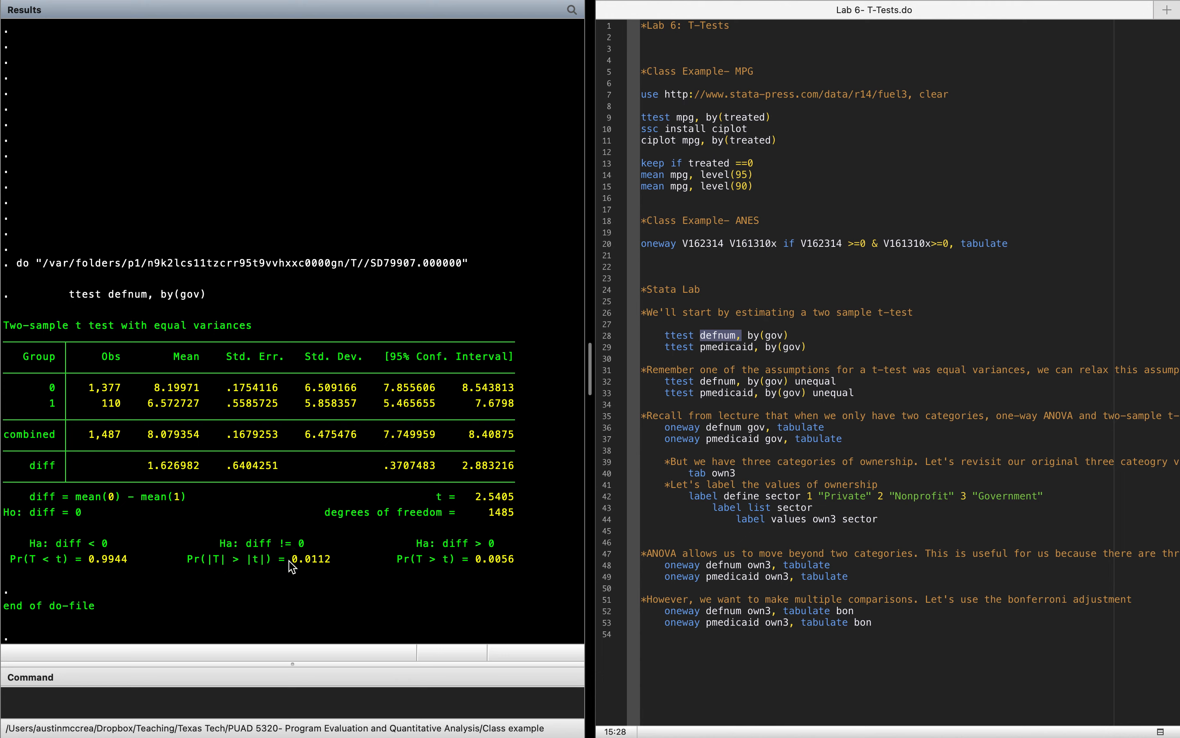
left_click_drag(293, 561, 312, 562)
Step: Run only the two-sample t-test of pmedicaid by gov from the do-file
left_click(689, 346)
left_click_drag(678, 348, 775, 348)
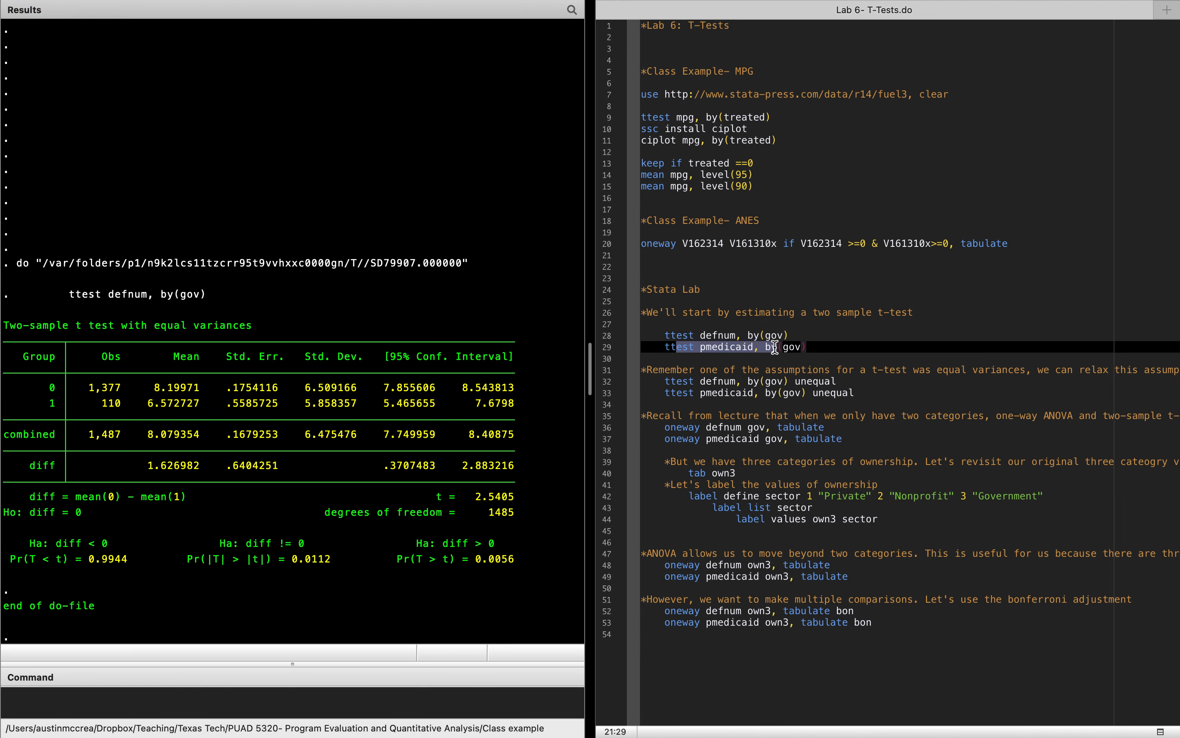
mouse_move(971, 5)
left_click(1161, 57)
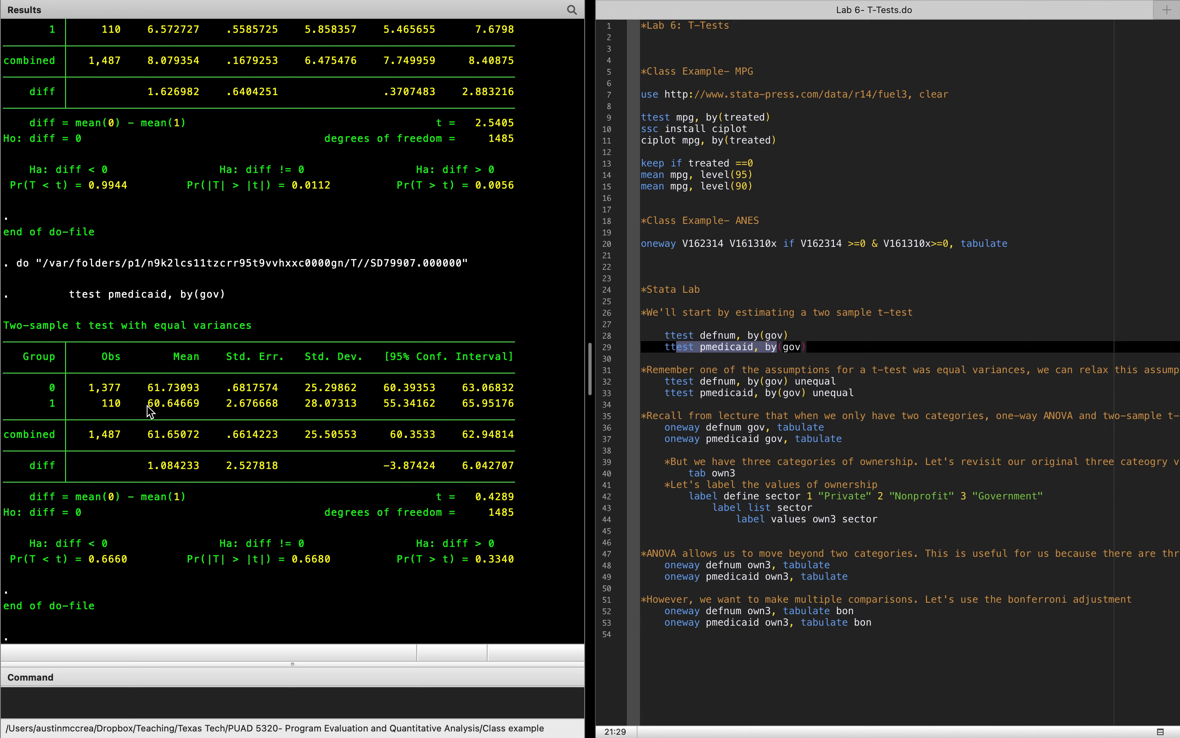
Step: Examine the pmedicaid t-test's group means, two-sided p-value and the confidence interval of the difference
left_click_drag(147, 404, 170, 405)
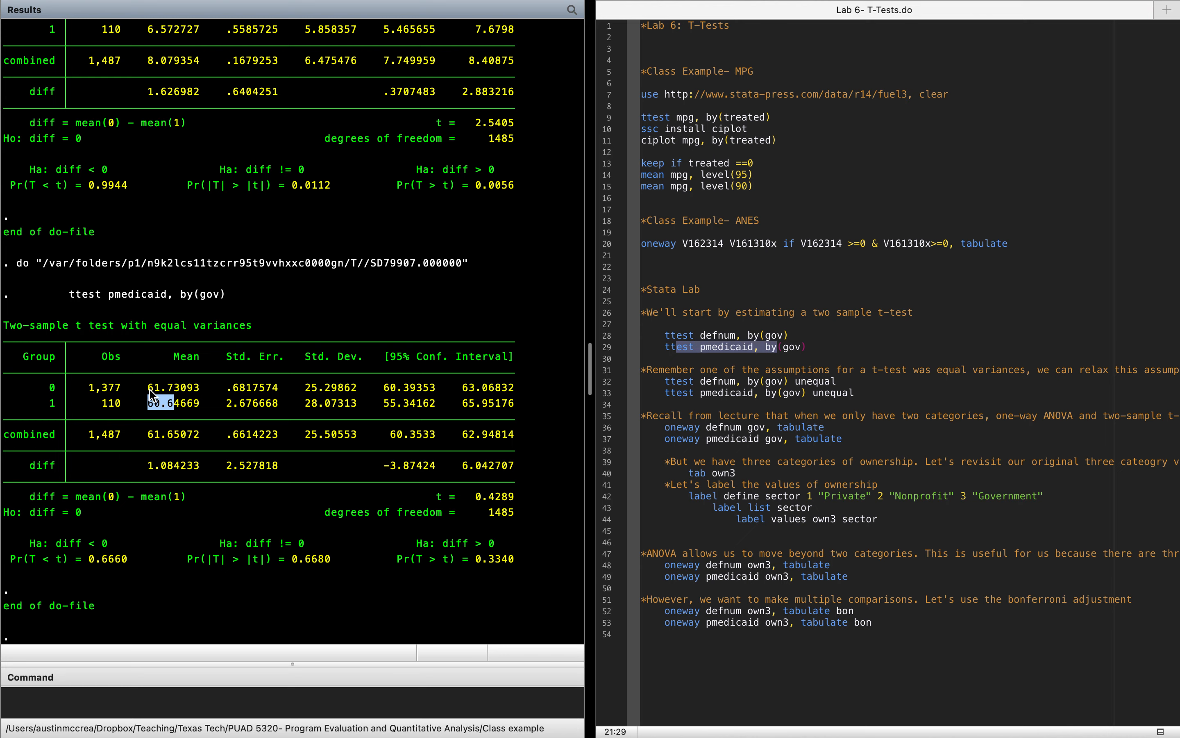
left_click_drag(149, 390, 174, 389)
left_click_drag(291, 559, 310, 567)
left_click_drag(388, 466, 536, 464)
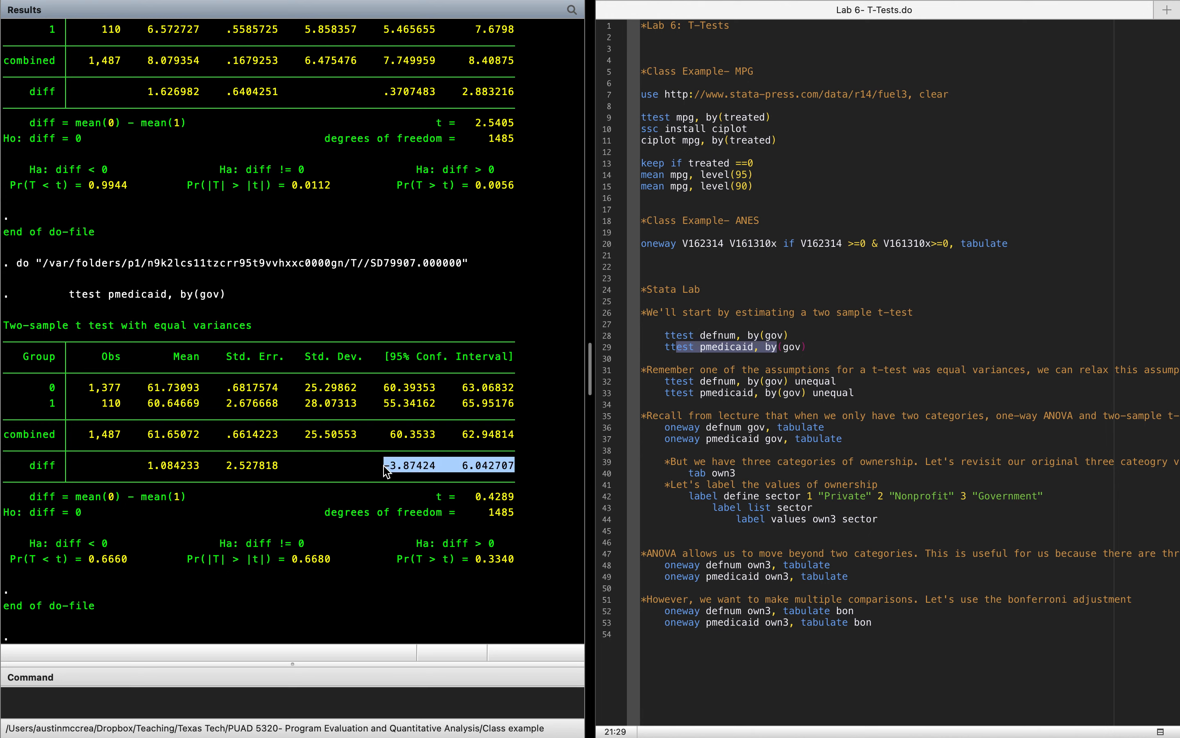
left_click(513, 475)
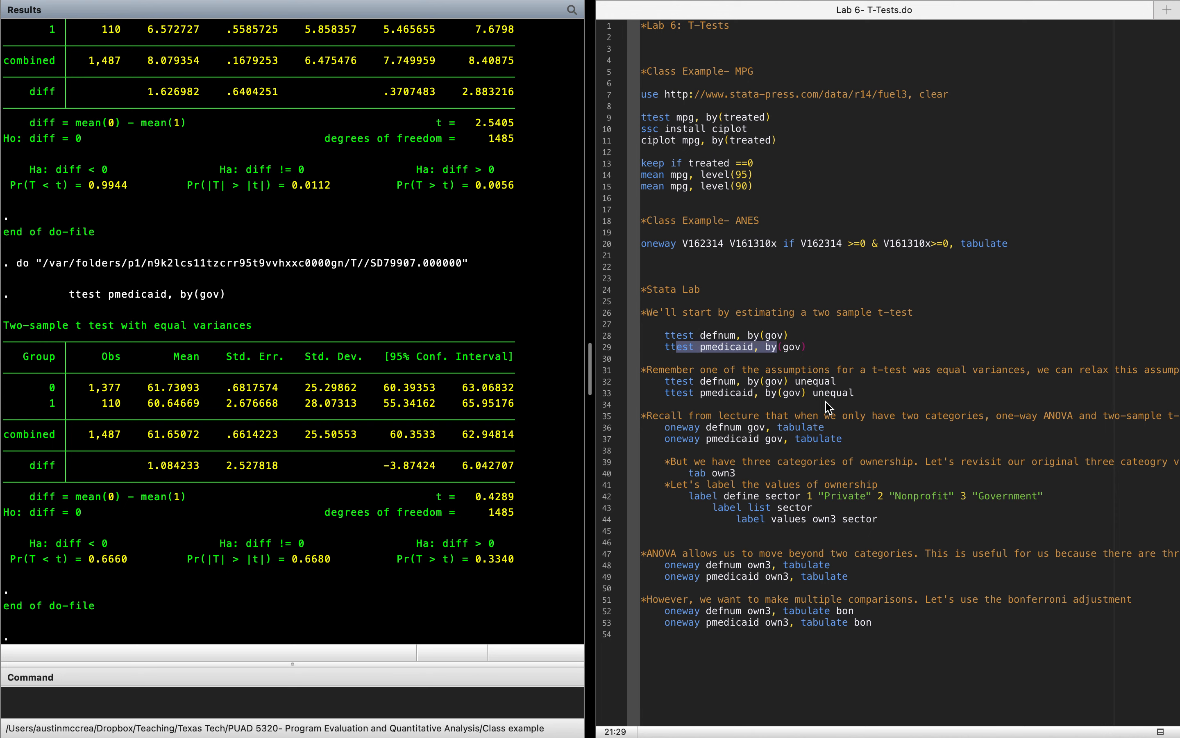
Step: Run the defnum and pmedicaid t-tests by gov together with the unequal variances option
mouse_move(796, 381)
left_mouse_down()
mouse_move(845, 381)
mouse_move(814, 394)
left_mouse_up()
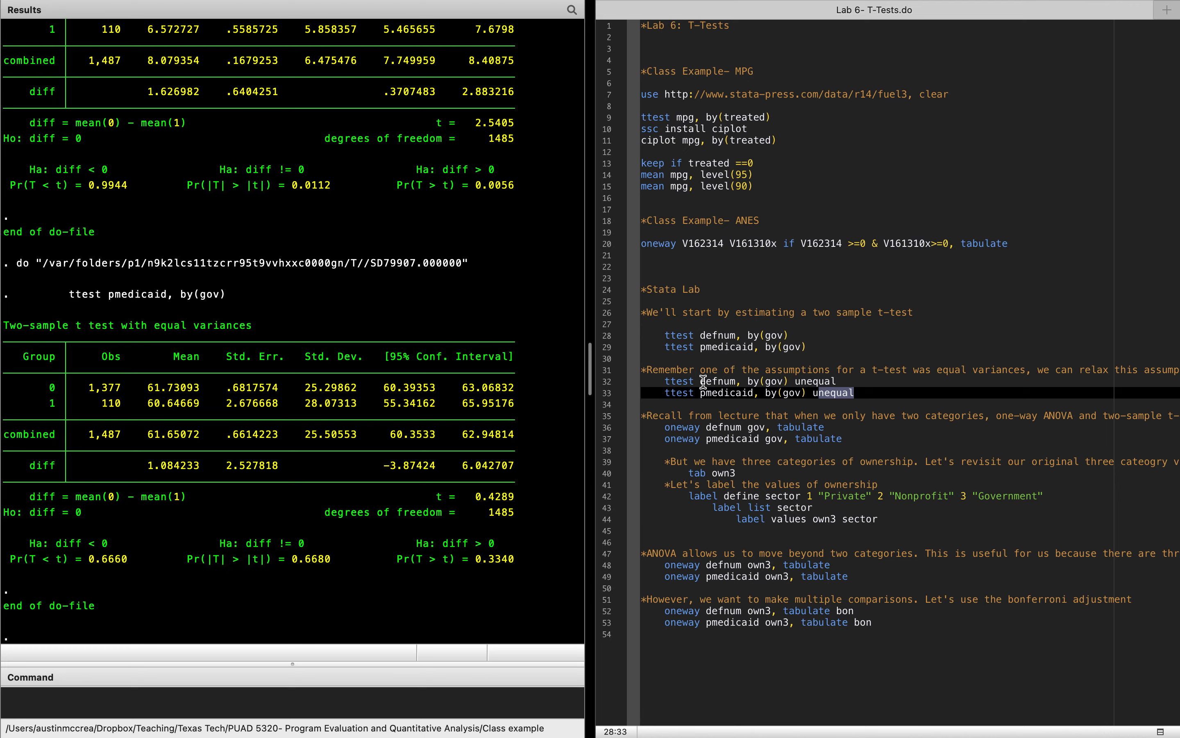
left_click_drag(705, 381, 705, 393)
mouse_move(1134, 28)
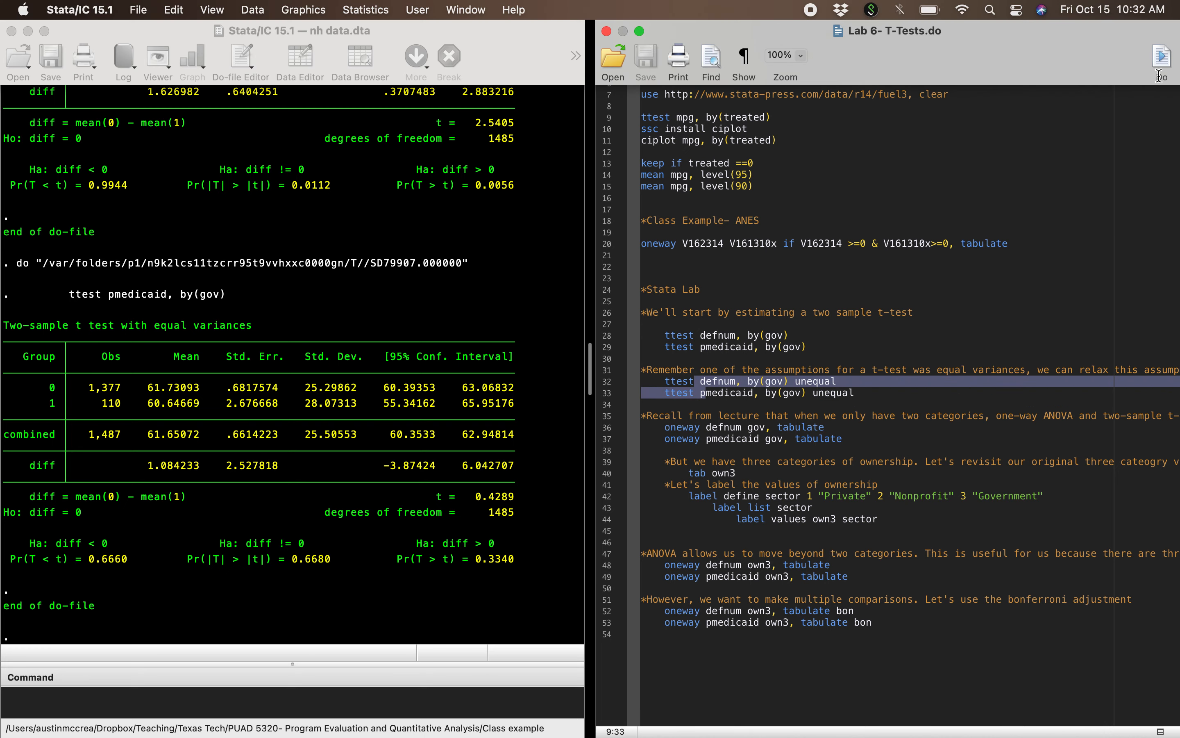
left_click(1161, 62)
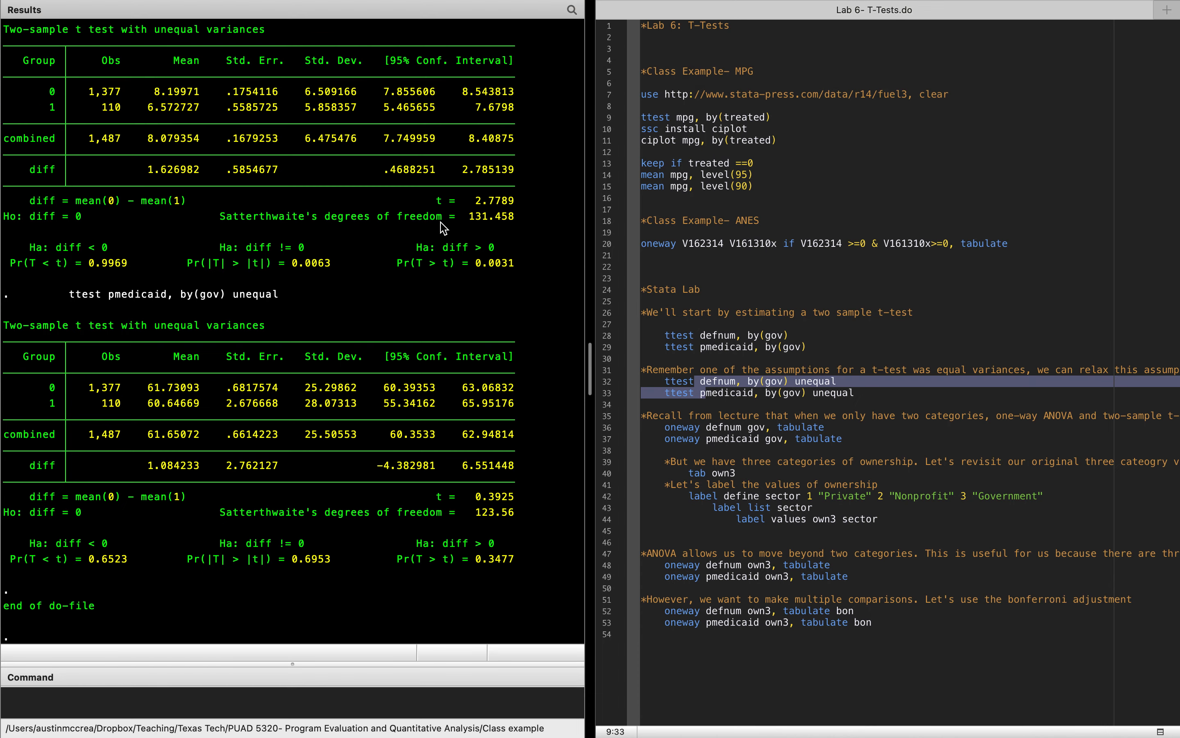
Step: Check the two-sided p-values of both unequal-variance t-tests in the results
scroll(441, 222, "up", 2)
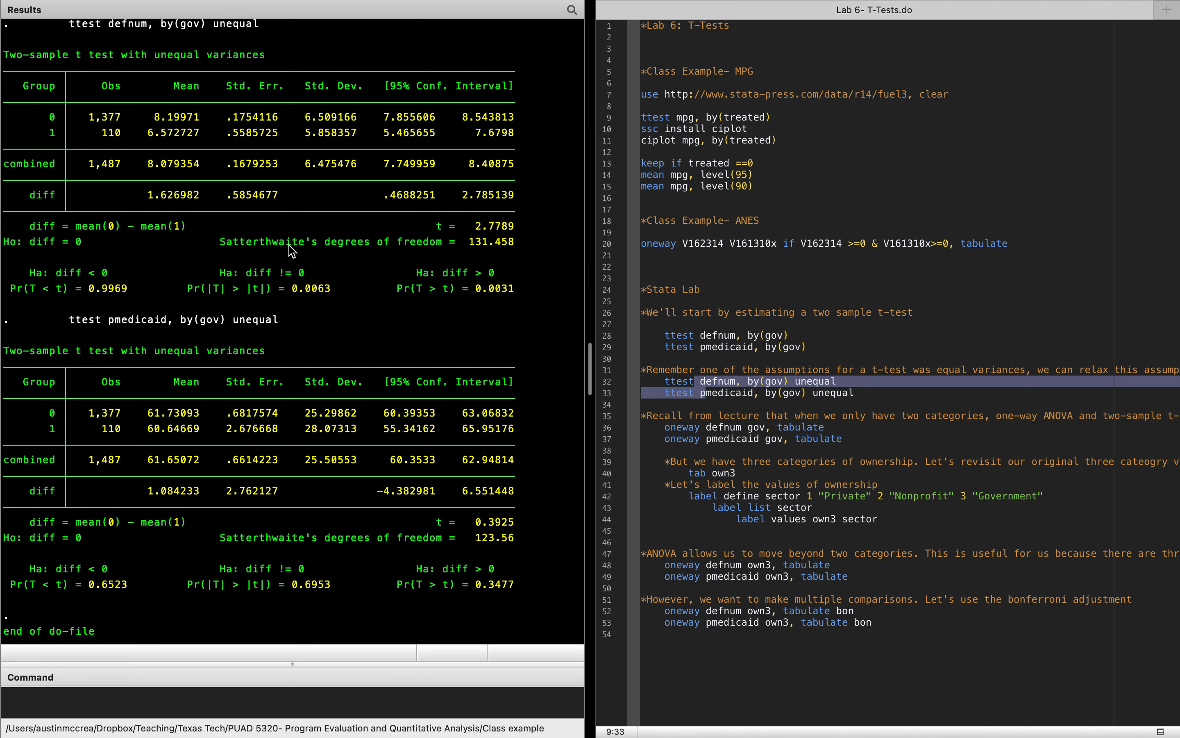
left_click(293, 291)
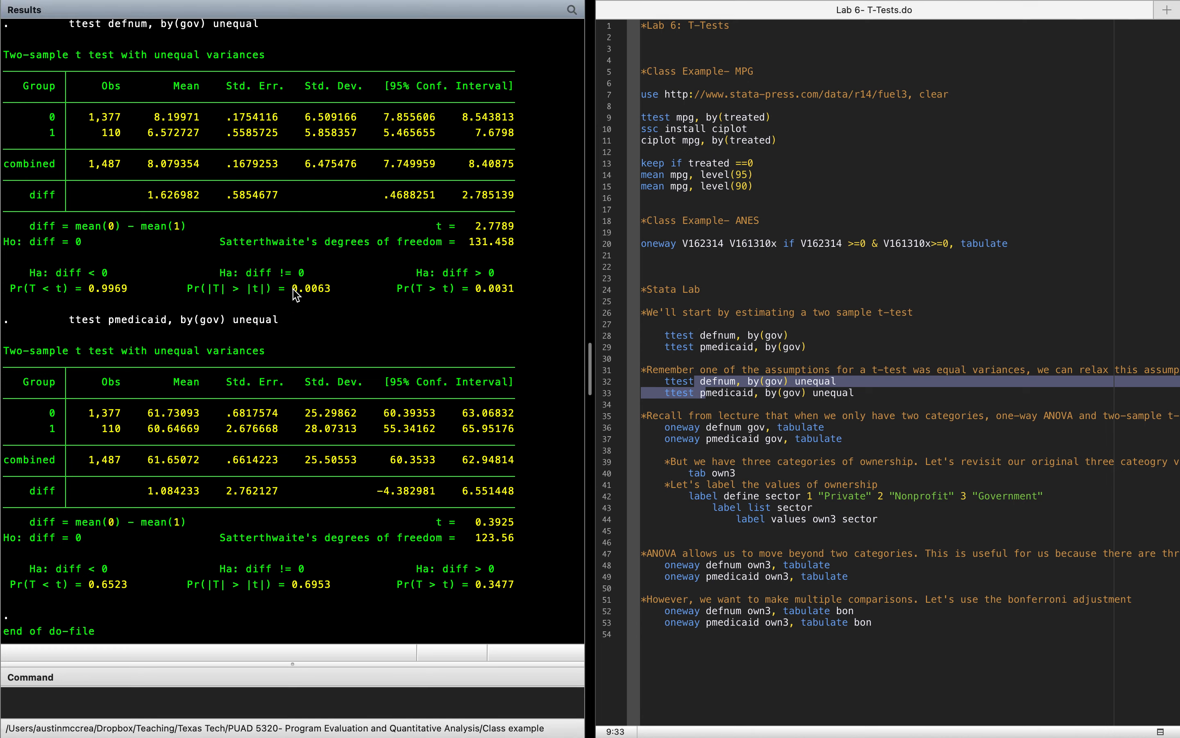
left_click_drag(293, 289, 337, 290)
left_click_drag(293, 584, 333, 586)
left_click(477, 511)
Step: Run the one-way ANOVAs of defnum and pmedicaid on gov with the tabulate option
left_click(725, 424)
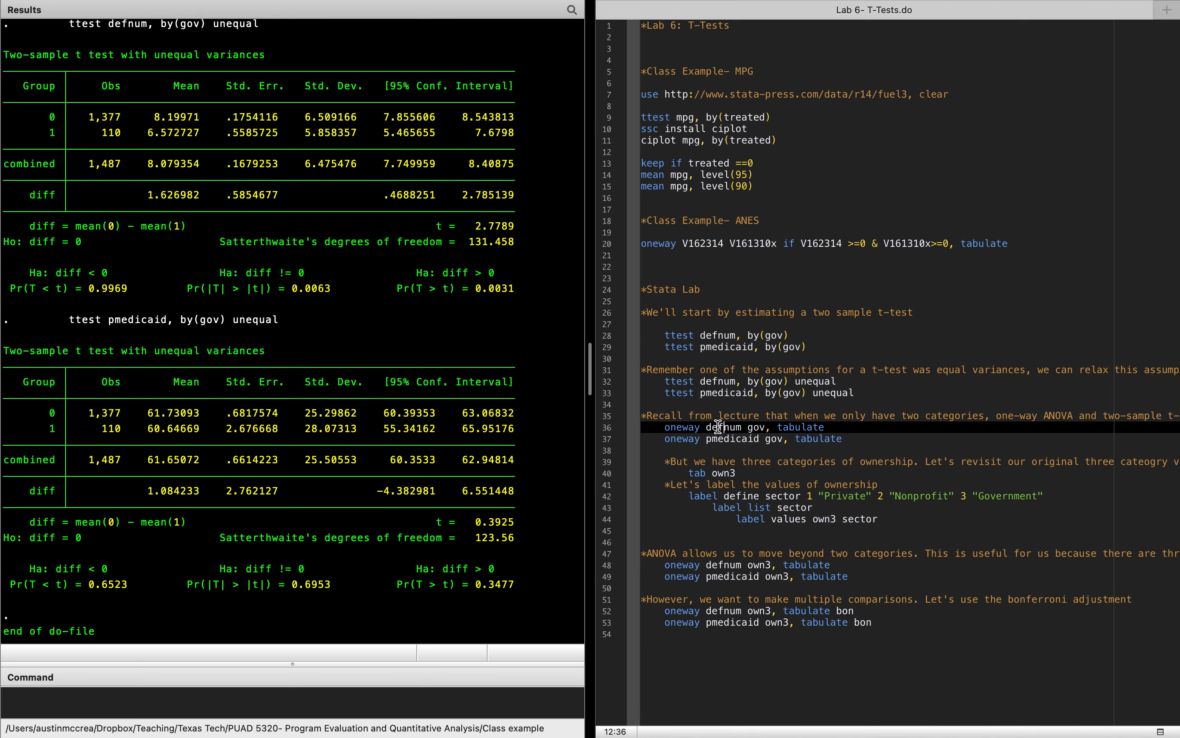
left_click_drag(725, 426, 729, 438)
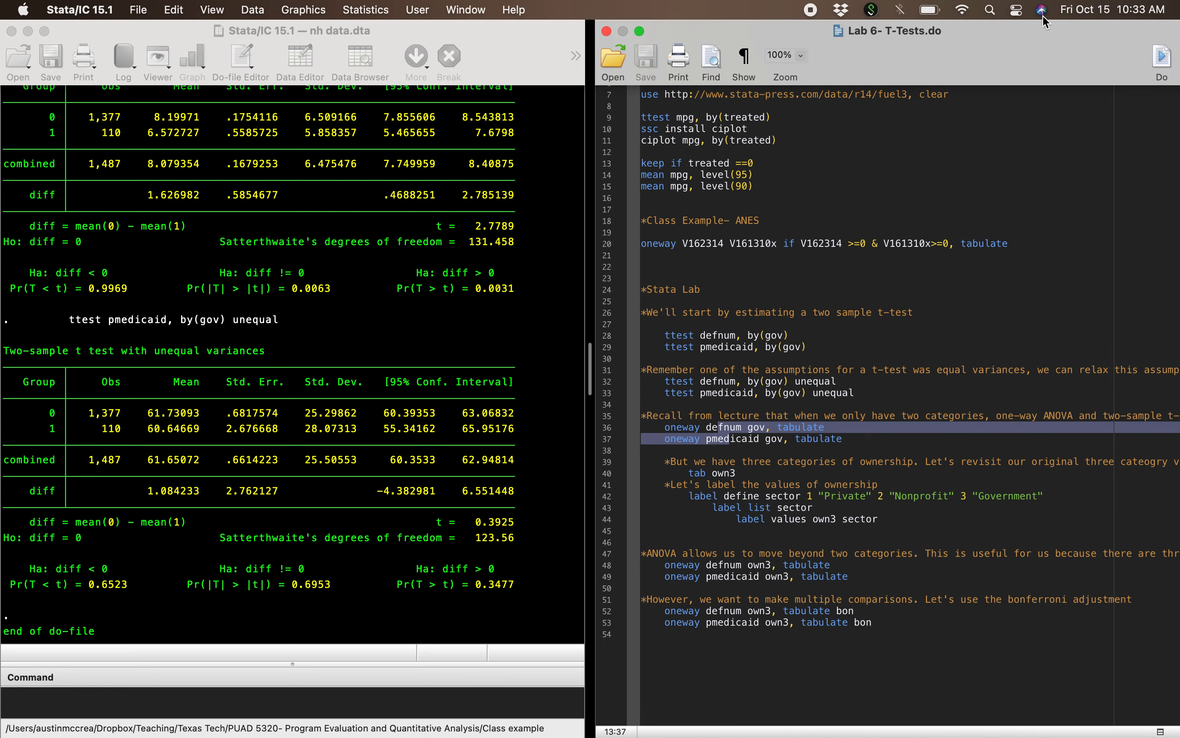
left_click(1162, 59)
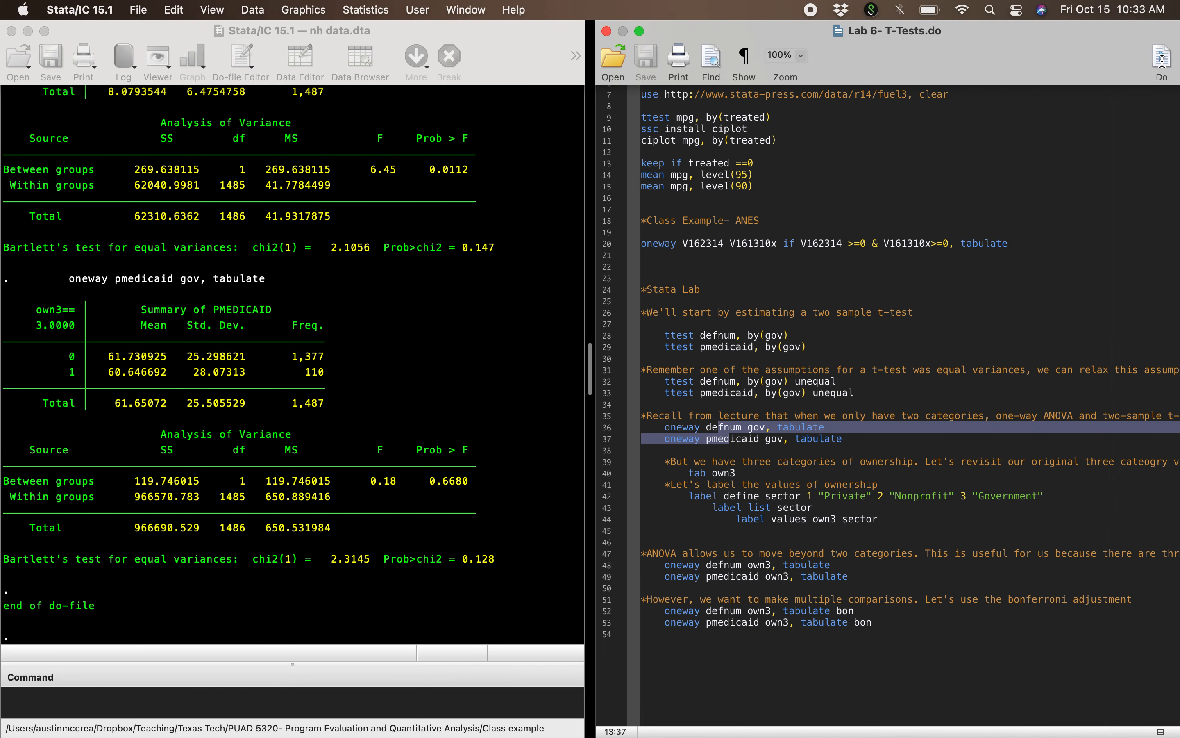
Step: Compare the group 0 mean of defnum in the ANOVA summary with the one in the unequal-variance t-test
scroll(424, 318, "up", 10)
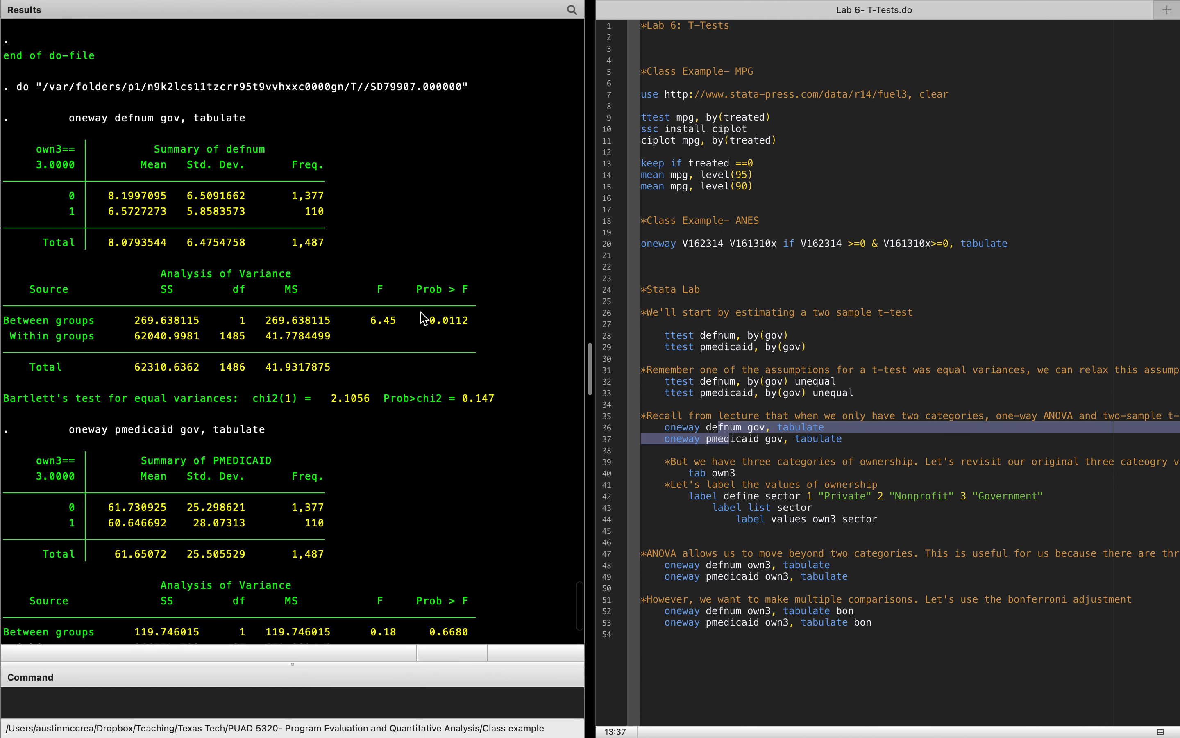
scroll(424, 319, "up", 1)
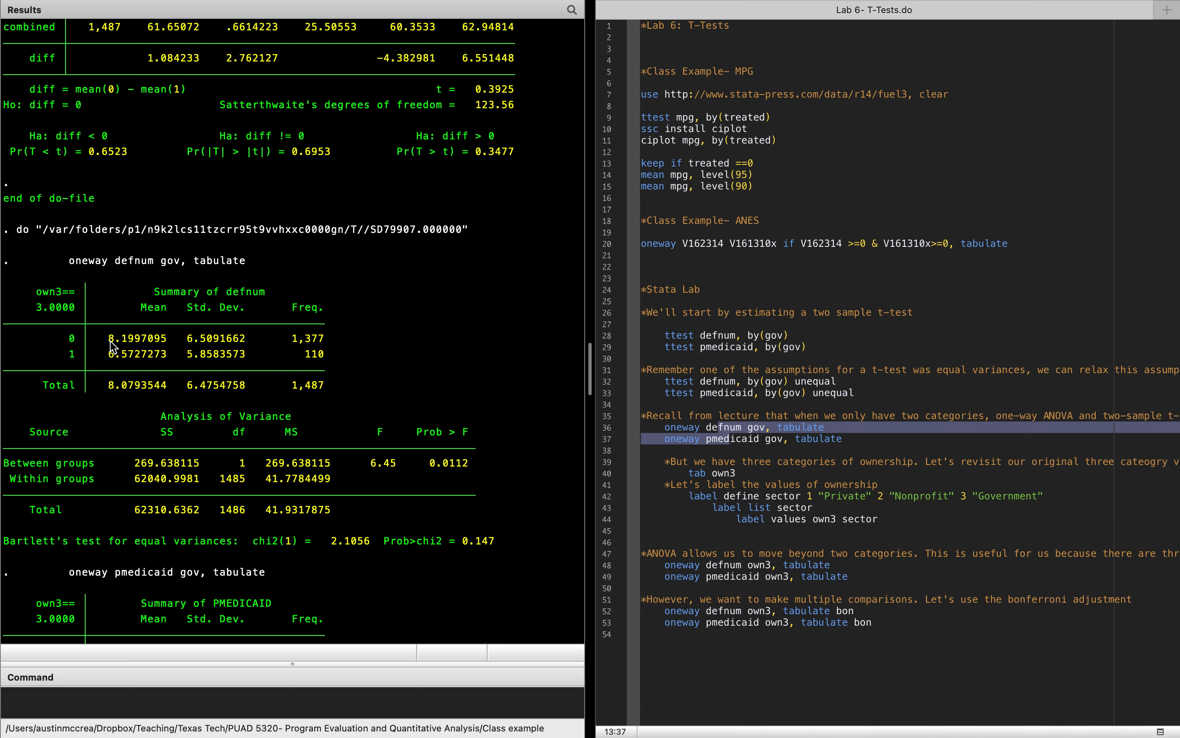
left_click_drag(109, 339, 133, 340)
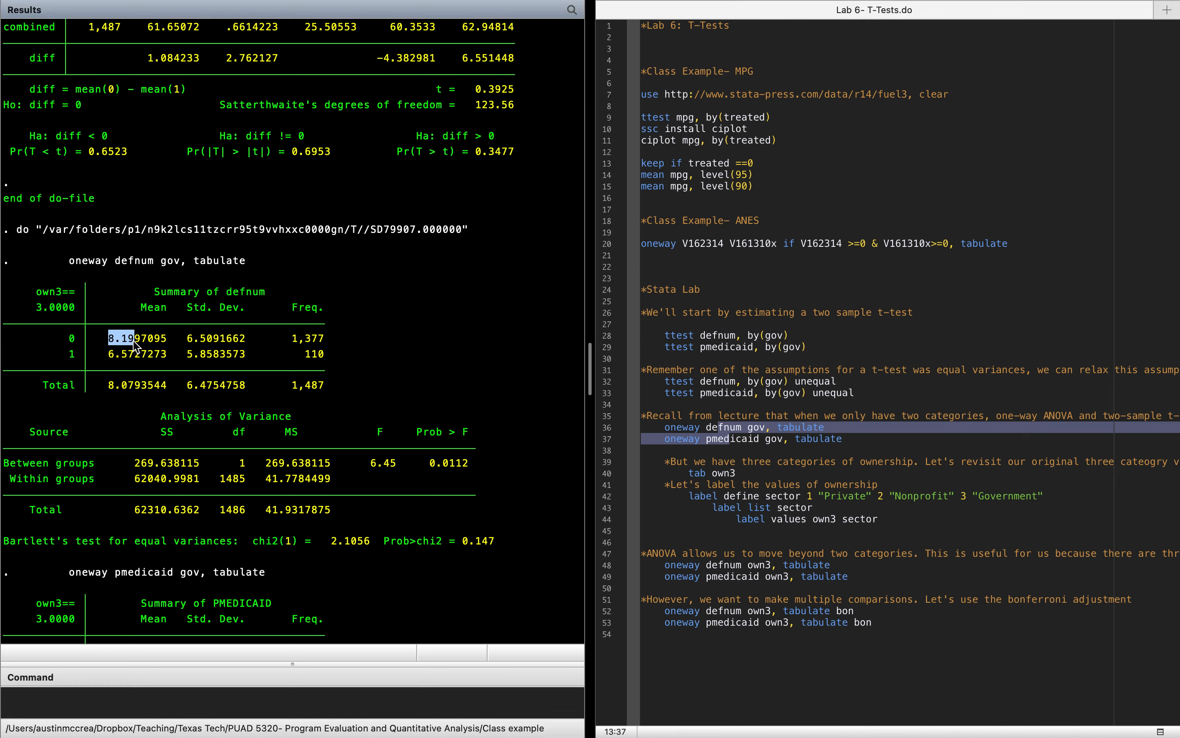
scroll(135, 346, "up", 10)
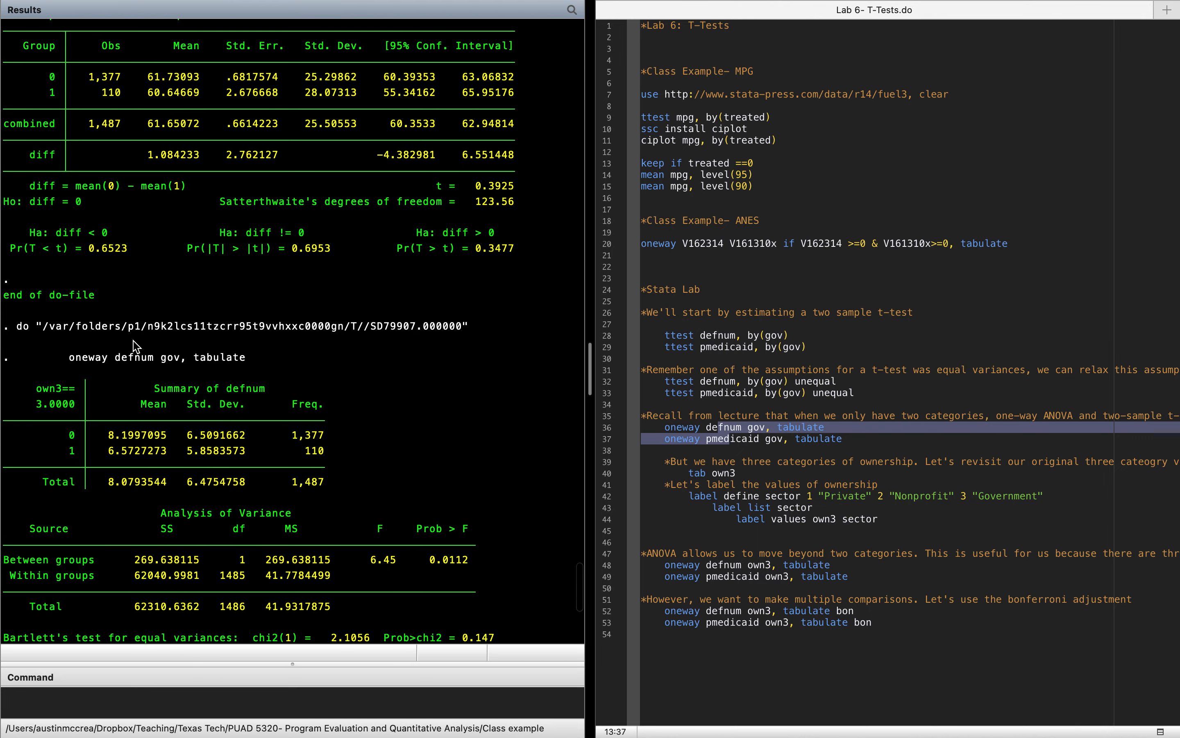
scroll(136, 346, "up", 3)
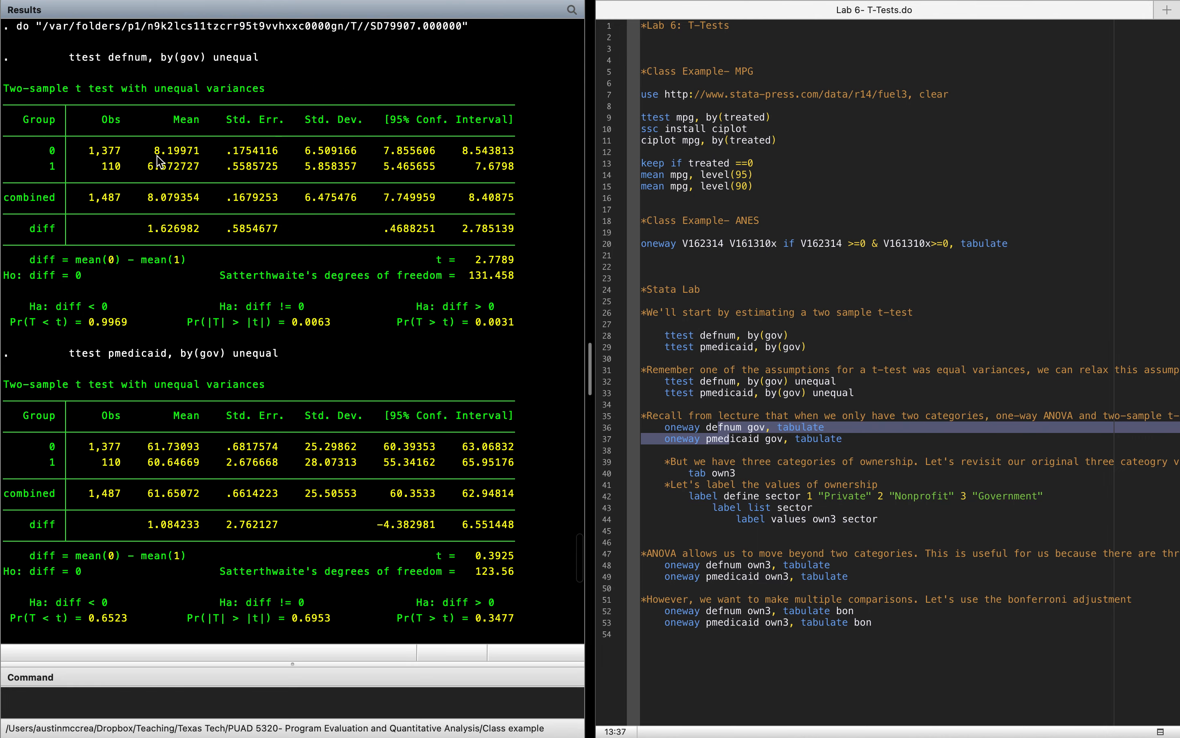
left_click_drag(155, 147, 175, 157)
Step: Compare the group 1 mean of defnum between the ANOVA summary and the unequal-variance t-test
key("super+shift+d")
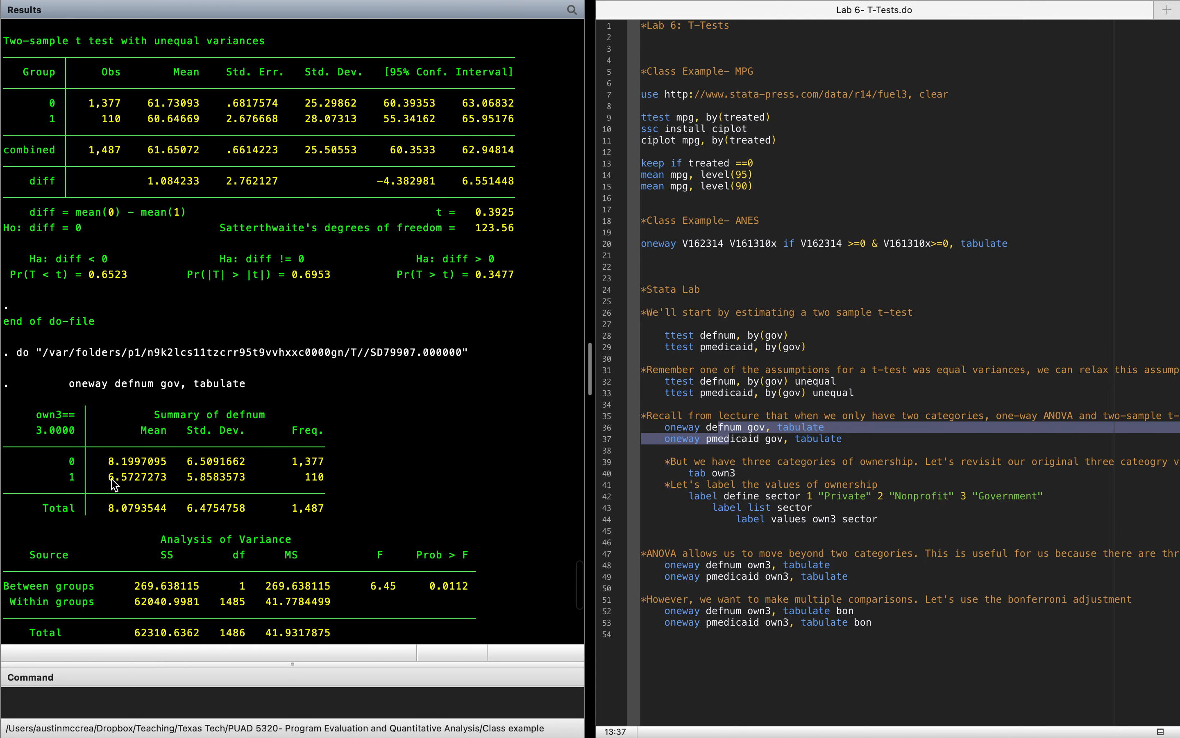
left_click_drag(108, 477, 126, 481)
left_click(137, 481)
scroll(139, 486, "up", 10)
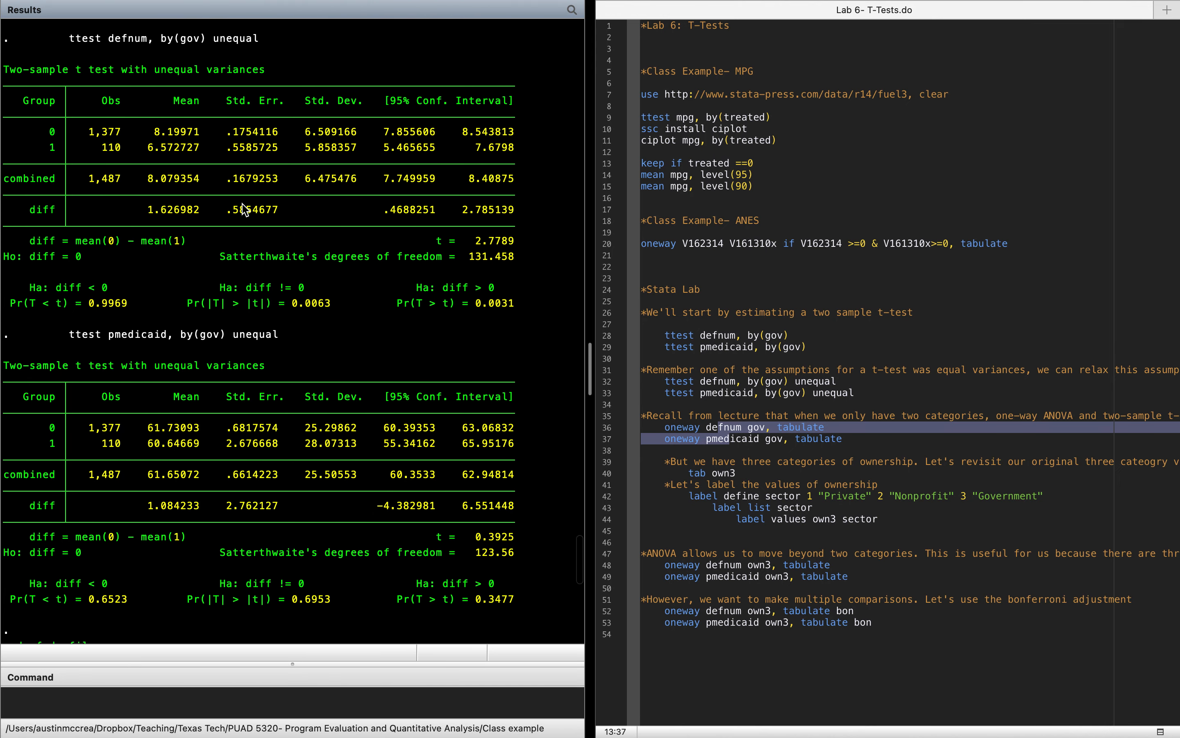
left_click_drag(148, 148, 167, 148)
Step: Examine the between-groups row and its p-value in the defnum by gov ANOVA table
scroll(306, 523, "down", 1)
scroll(306, 523, "down", 14)
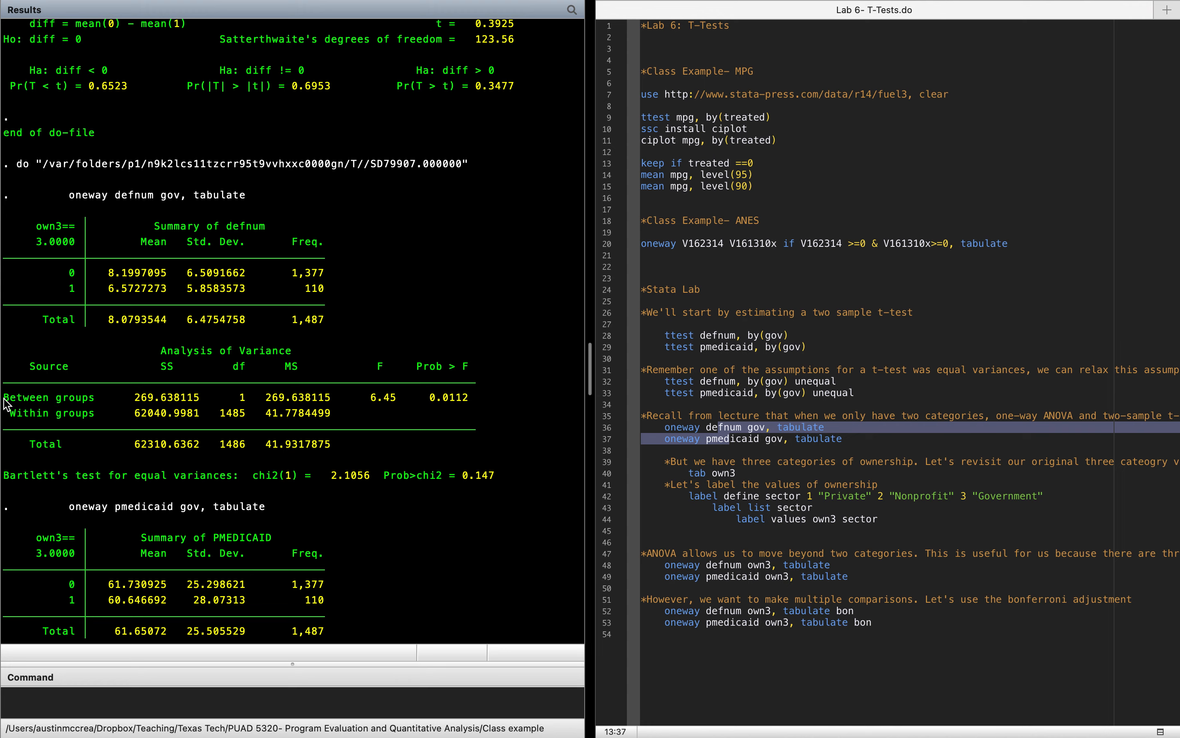
left_click_drag(6, 397, 509, 403)
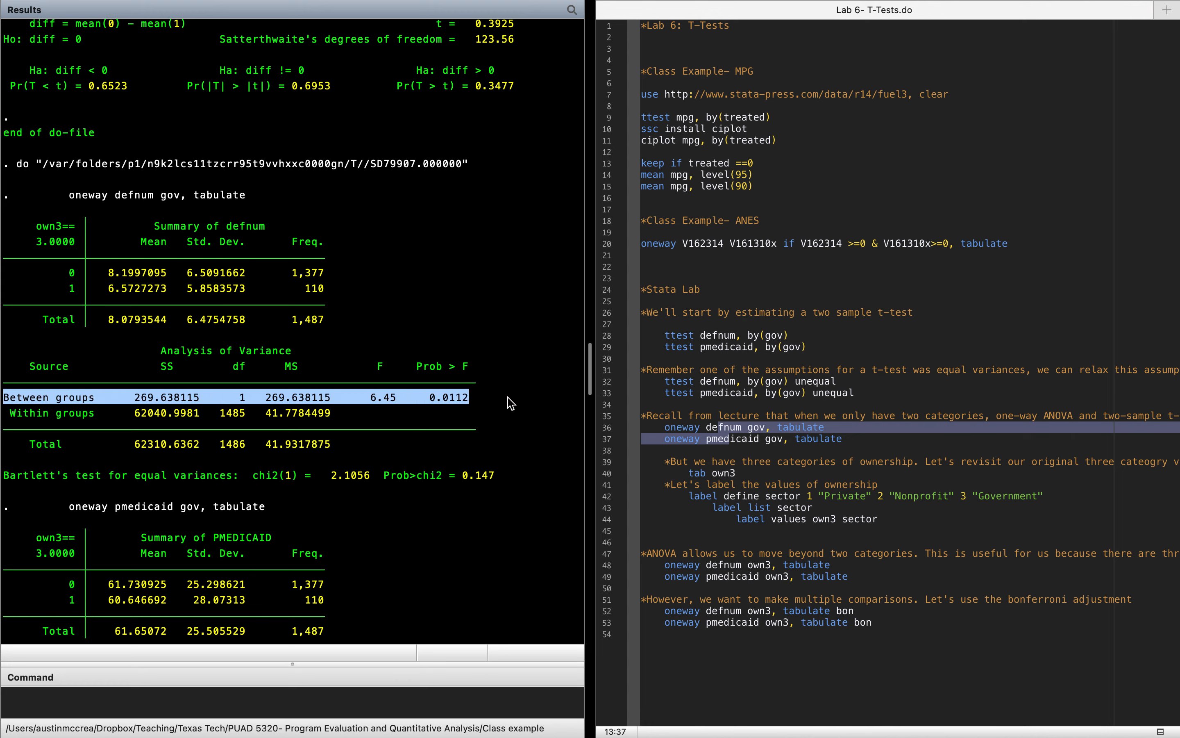
left_click(433, 403)
left_click_drag(431, 398, 452, 399)
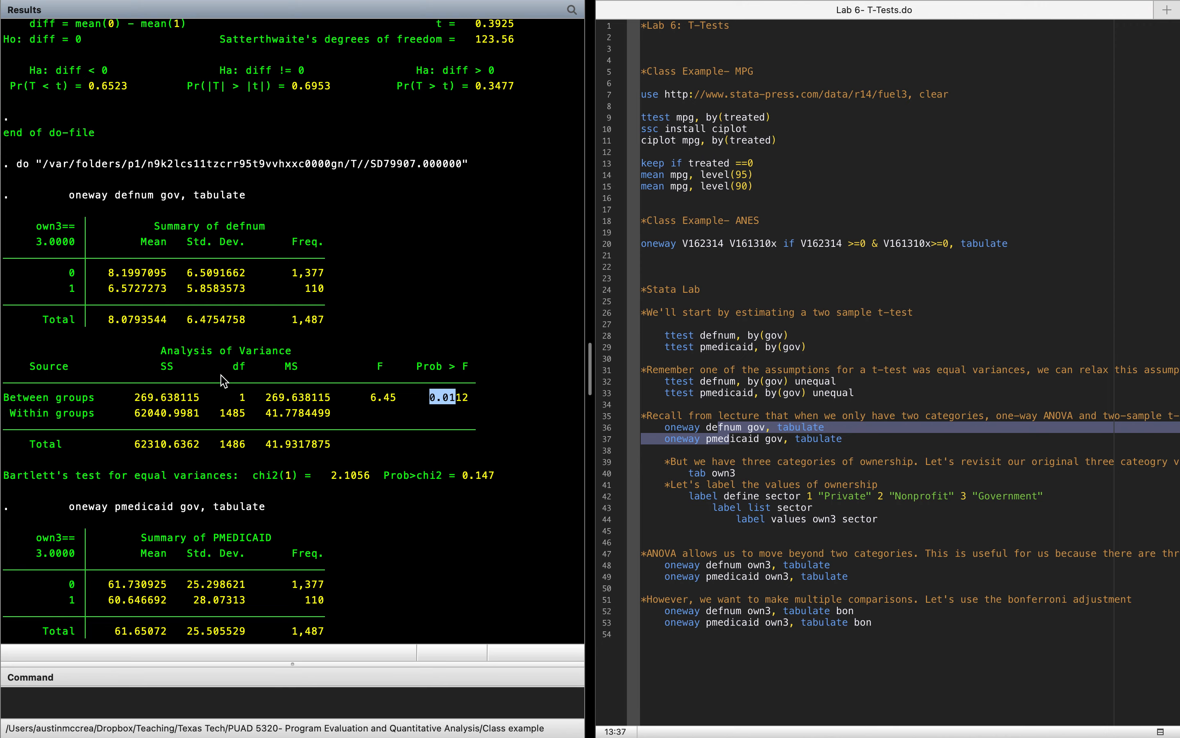
Step: Examine the between-groups p-value of the pmedicaid ANOVA and compare it with the defnum one
scroll(222, 380, "down", 5)
scroll(223, 380, "down", 1)
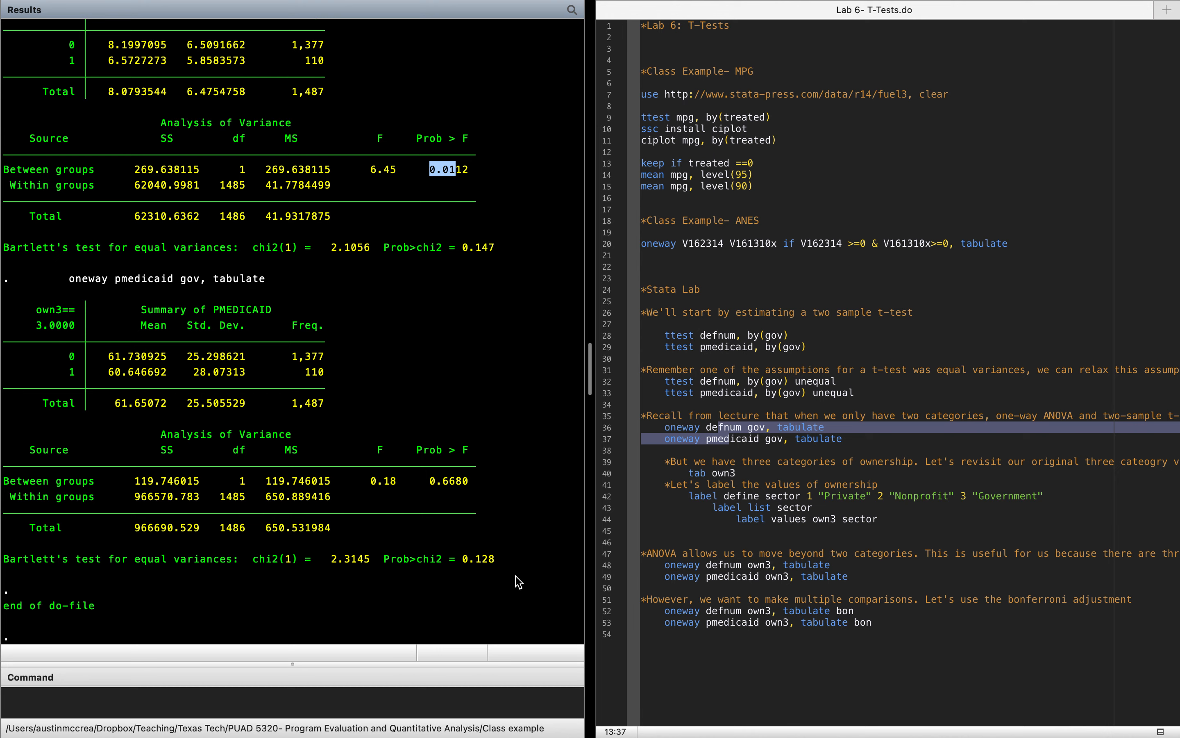
left_click(433, 486)
left_click_drag(432, 484, 473, 484)
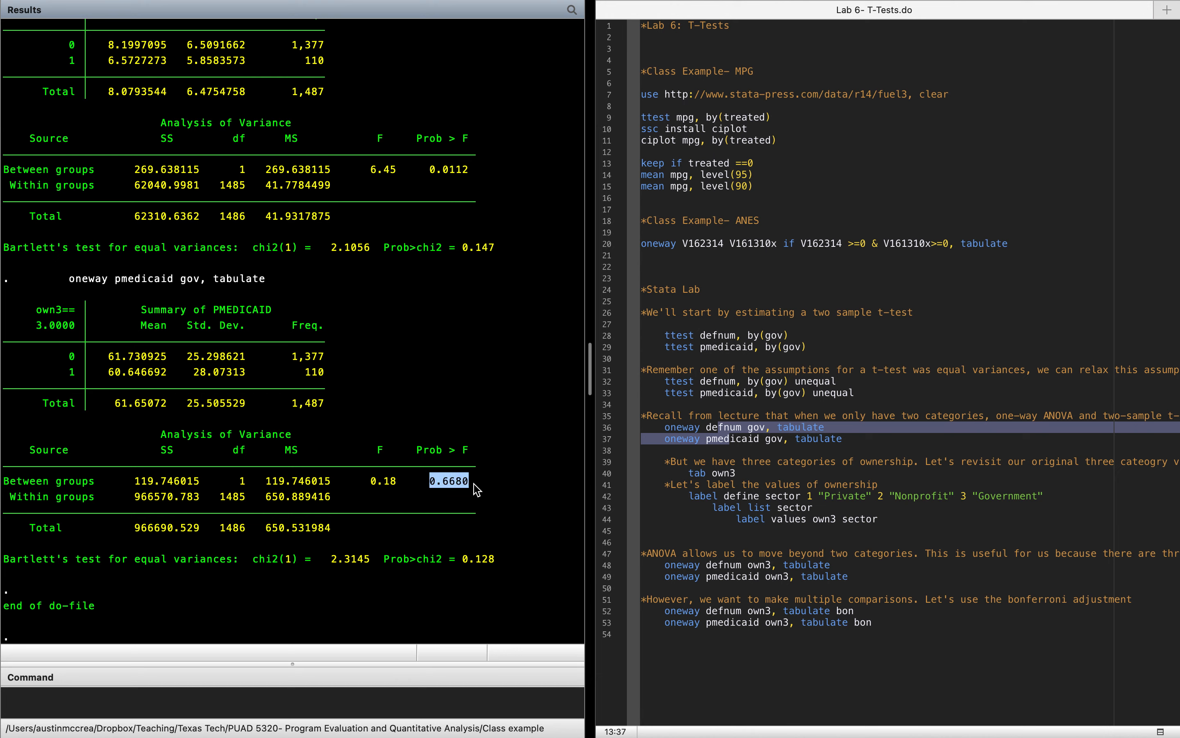
left_click(477, 488)
left_click_drag(431, 171, 470, 179)
left_click_drag(427, 485, 487, 487)
Step: Run the do-file line that tabulates own3
left_click(703, 474)
left_click_drag(695, 474, 713, 476)
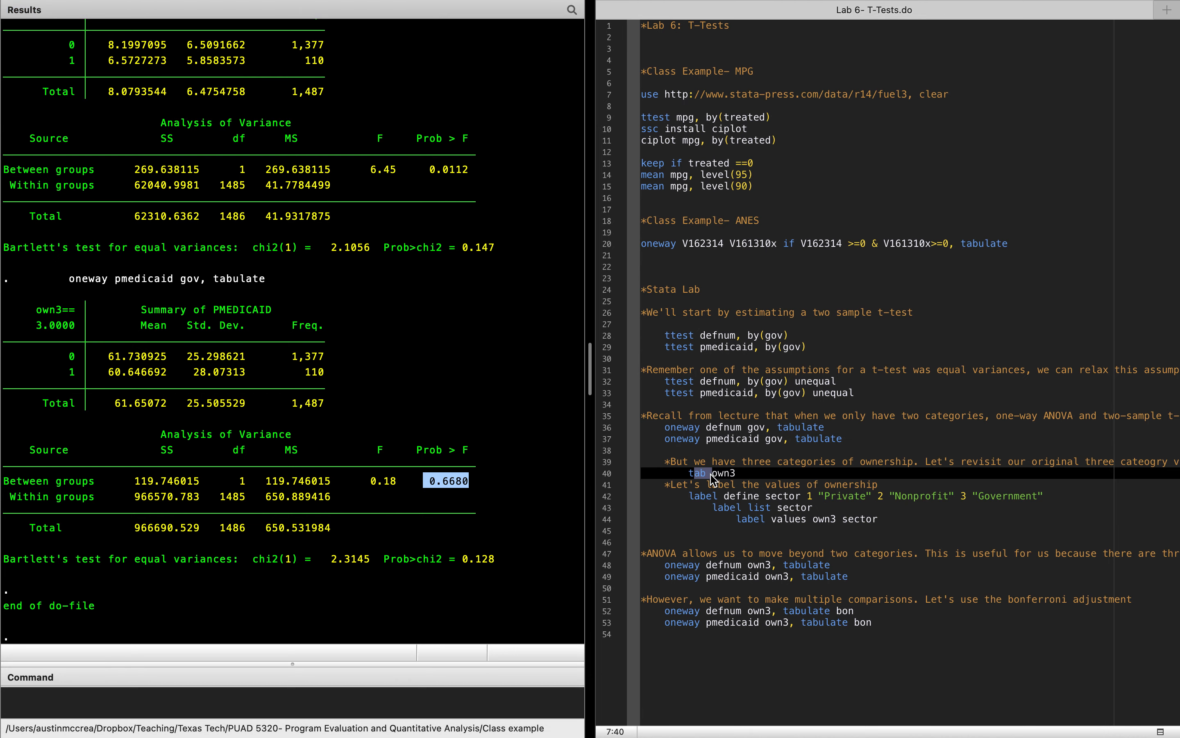
mouse_move(1031, 0)
left_click(1160, 54)
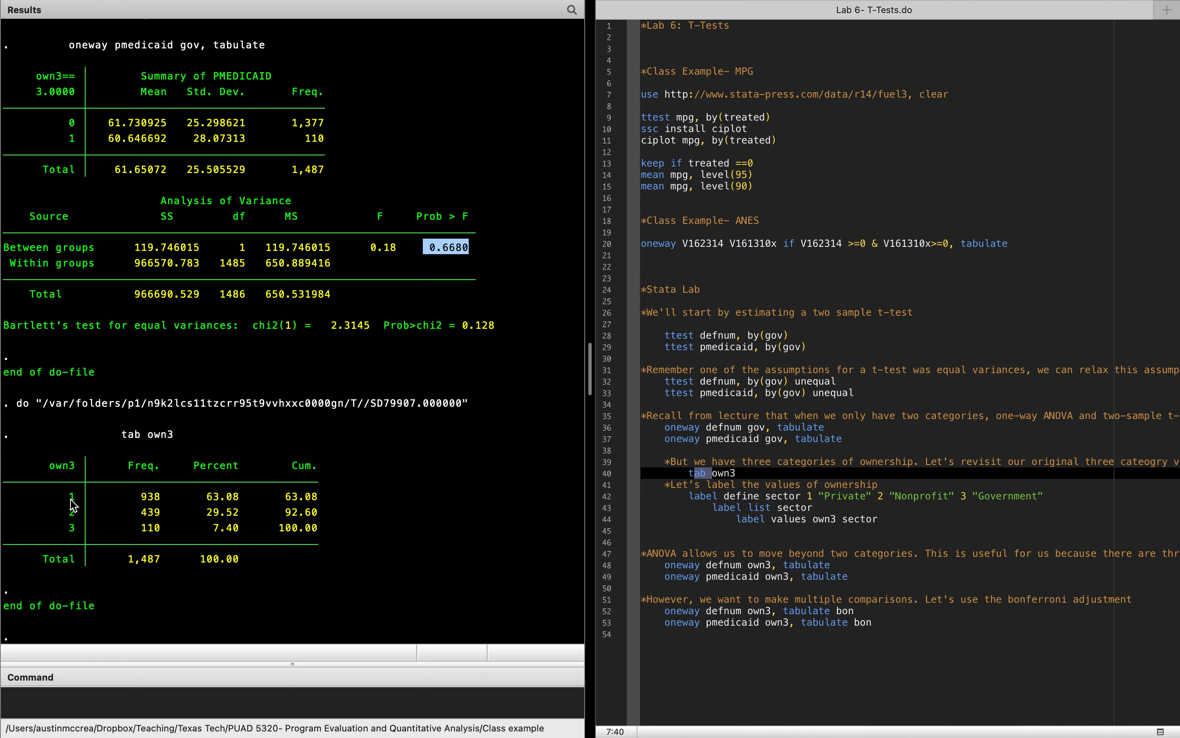
Step: Examine the frequency and percentage rows for own3 categories 1, 2 and 3
left_click_drag(72, 497, 333, 500)
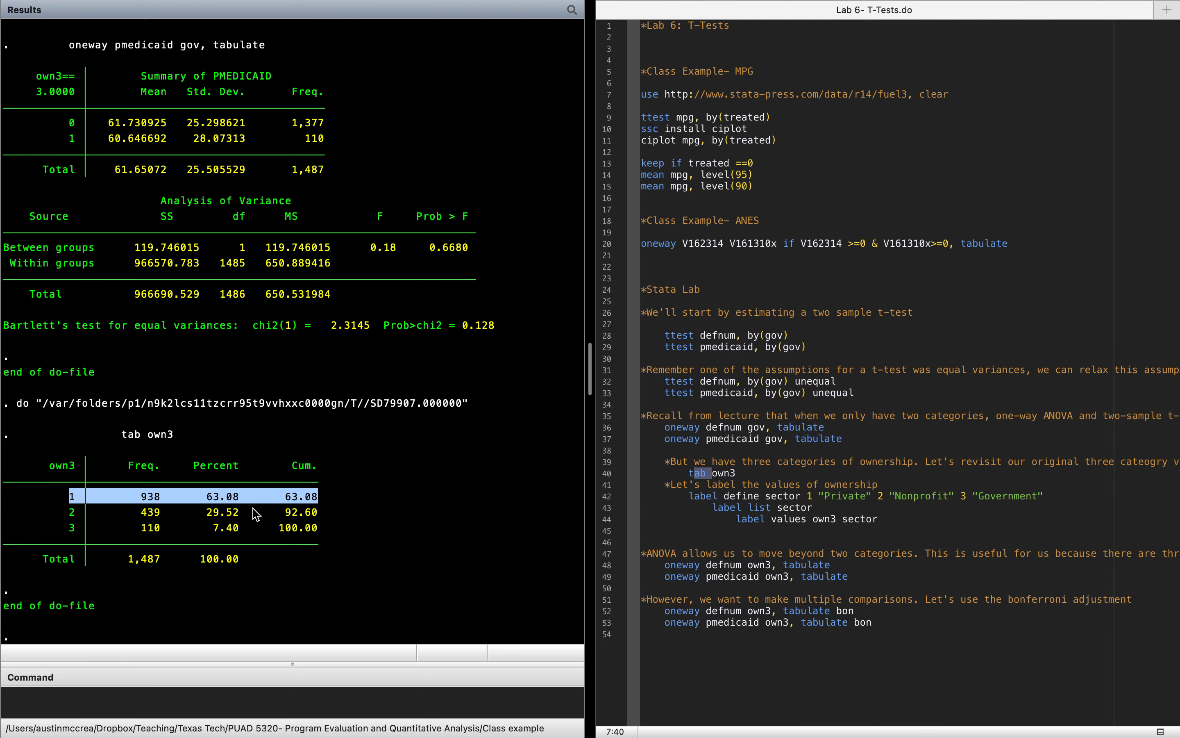
left_click_drag(67, 512, 350, 517)
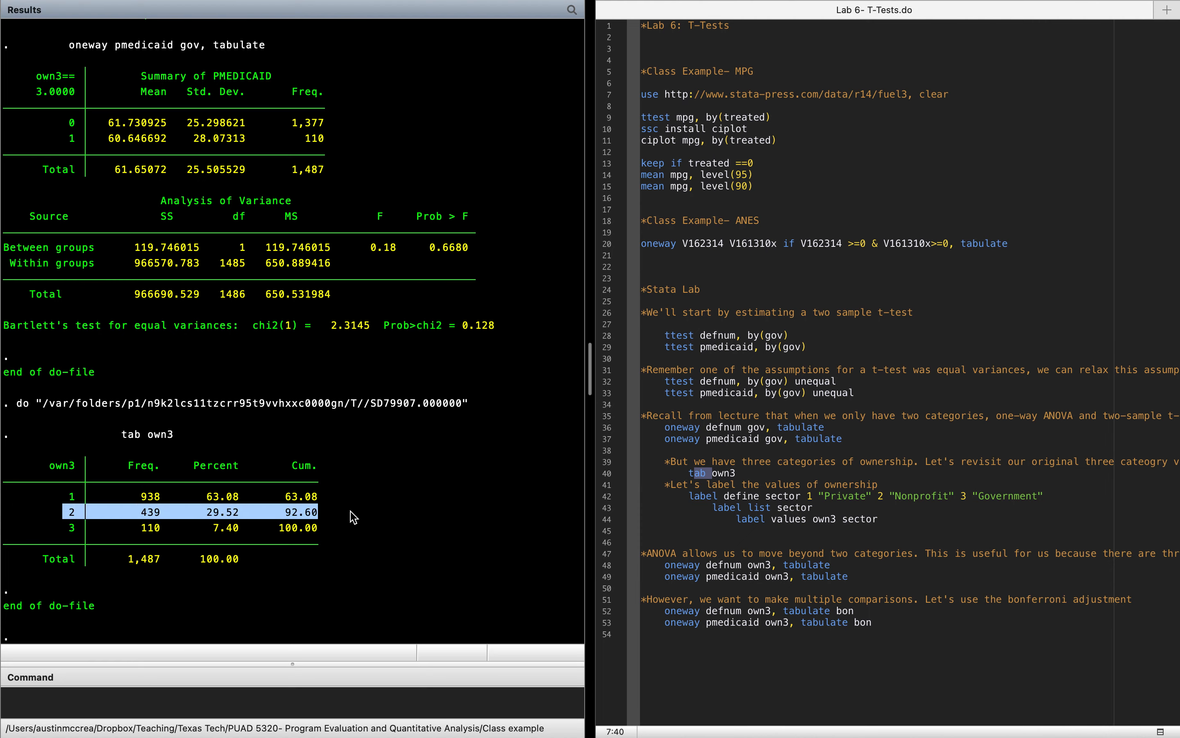
left_click_drag(67, 530, 383, 535)
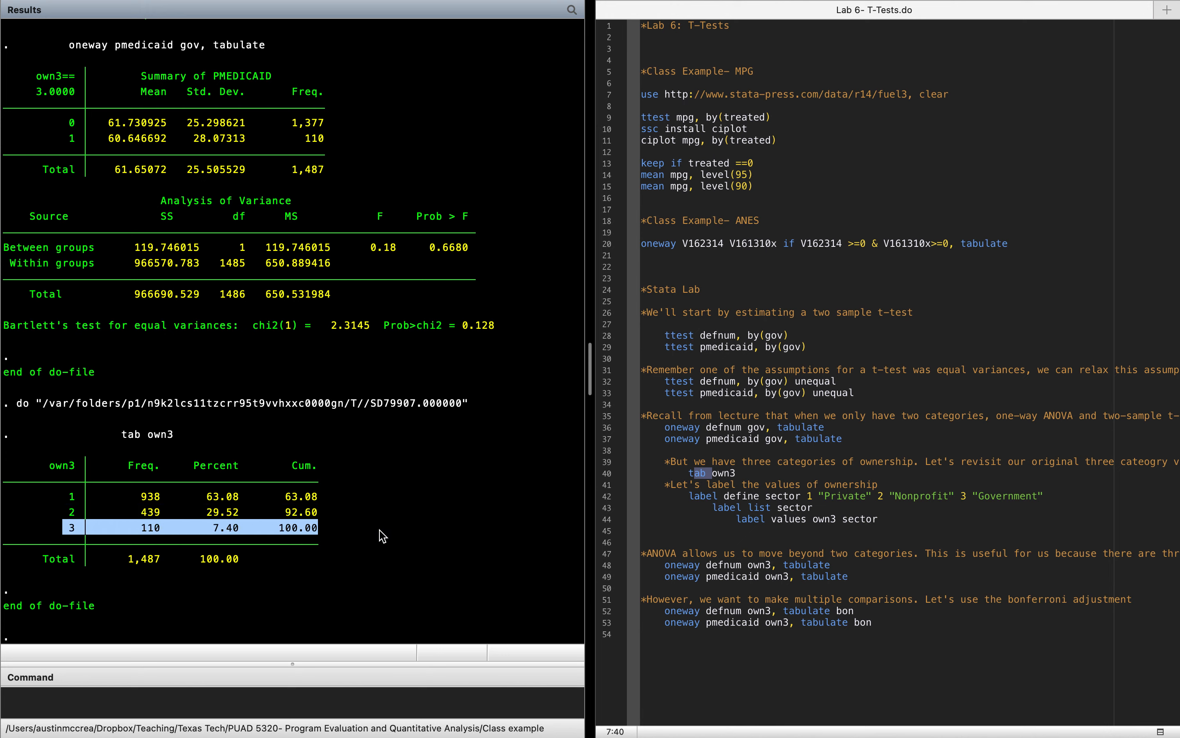
left_click(383, 535)
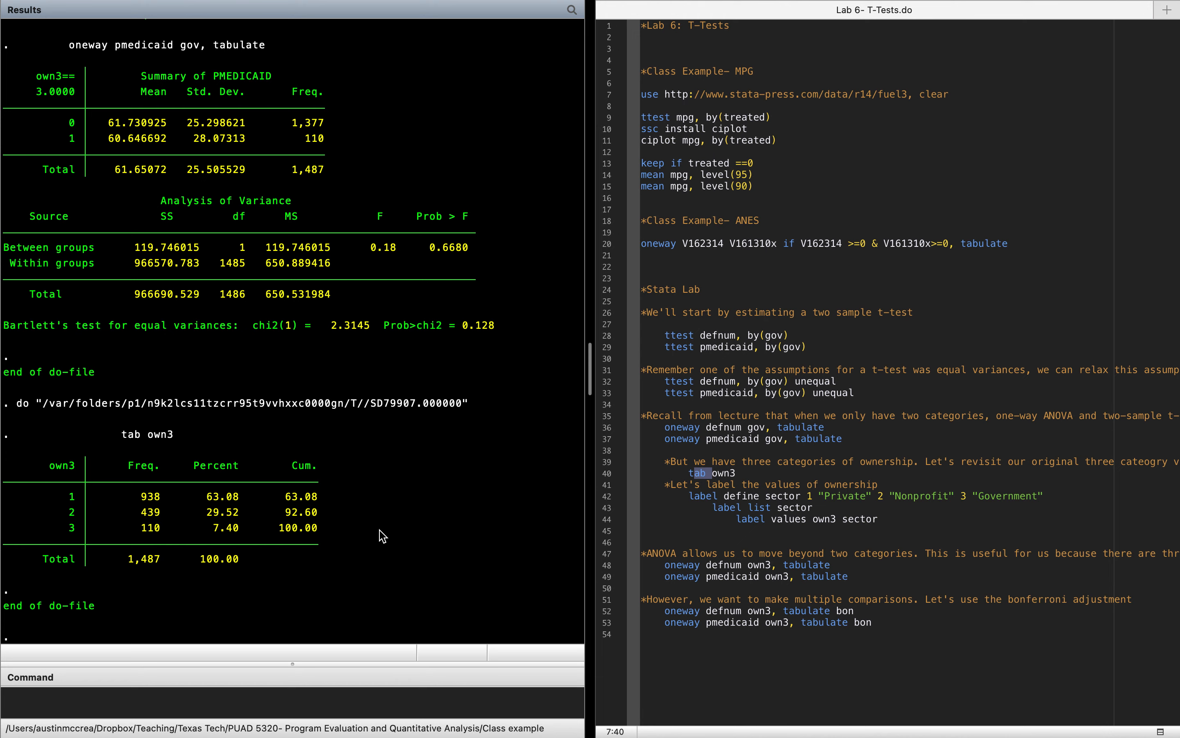
Step: Run the do-file line defining value label sector as 1 "Private", 2 "Nonprofit" and 3 "Government"
left_click(715, 500)
left_click_drag(696, 499, 763, 498)
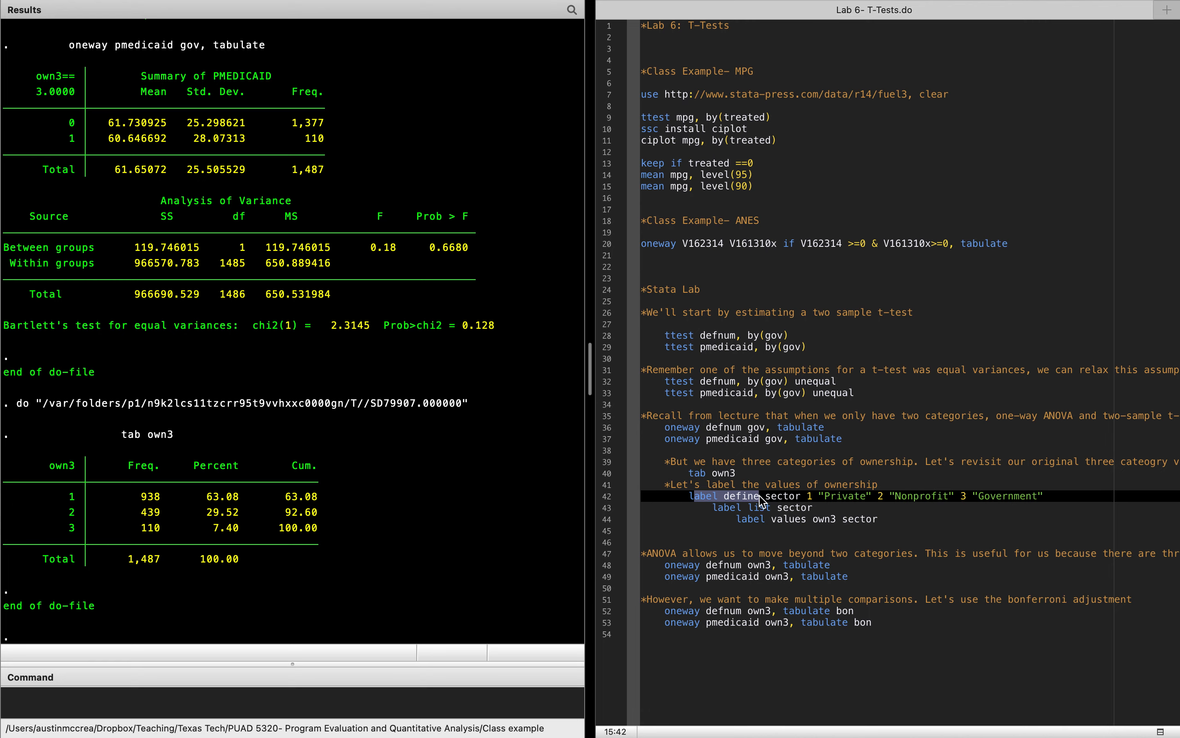
left_click_drag(771, 497, 791, 495)
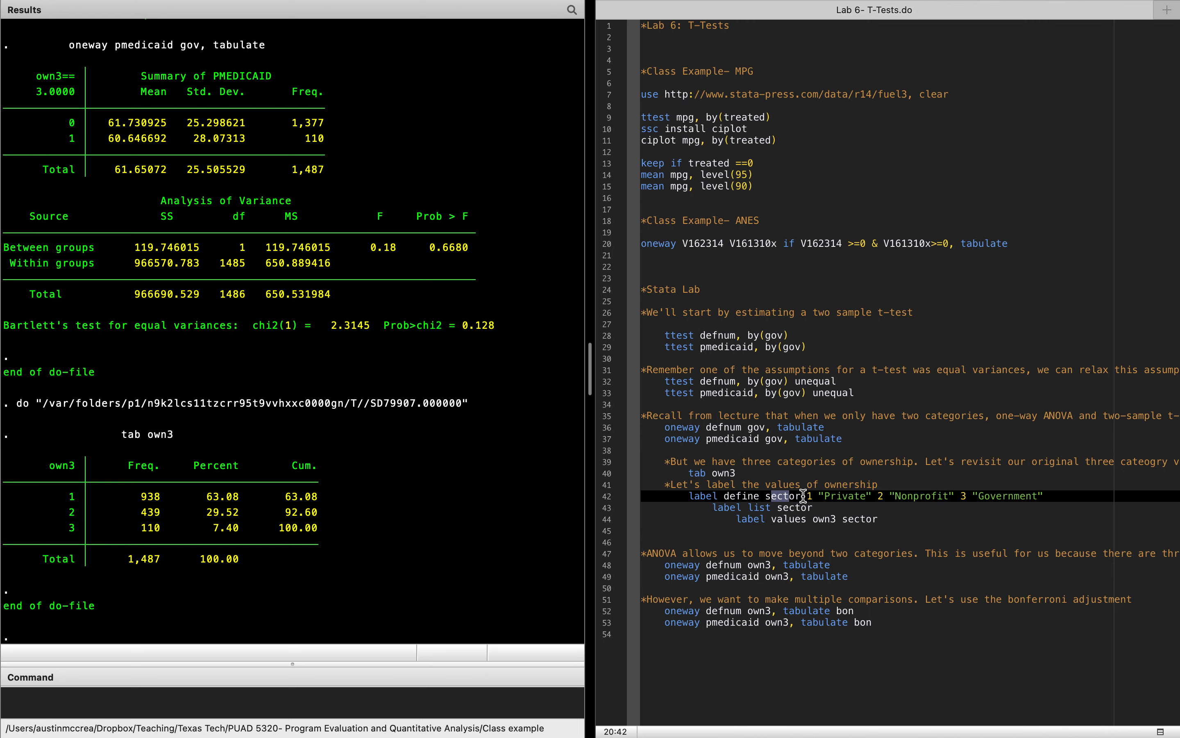
left_click_drag(811, 496, 1054, 494)
left_click(879, 496)
left_click_drag(784, 496, 859, 500)
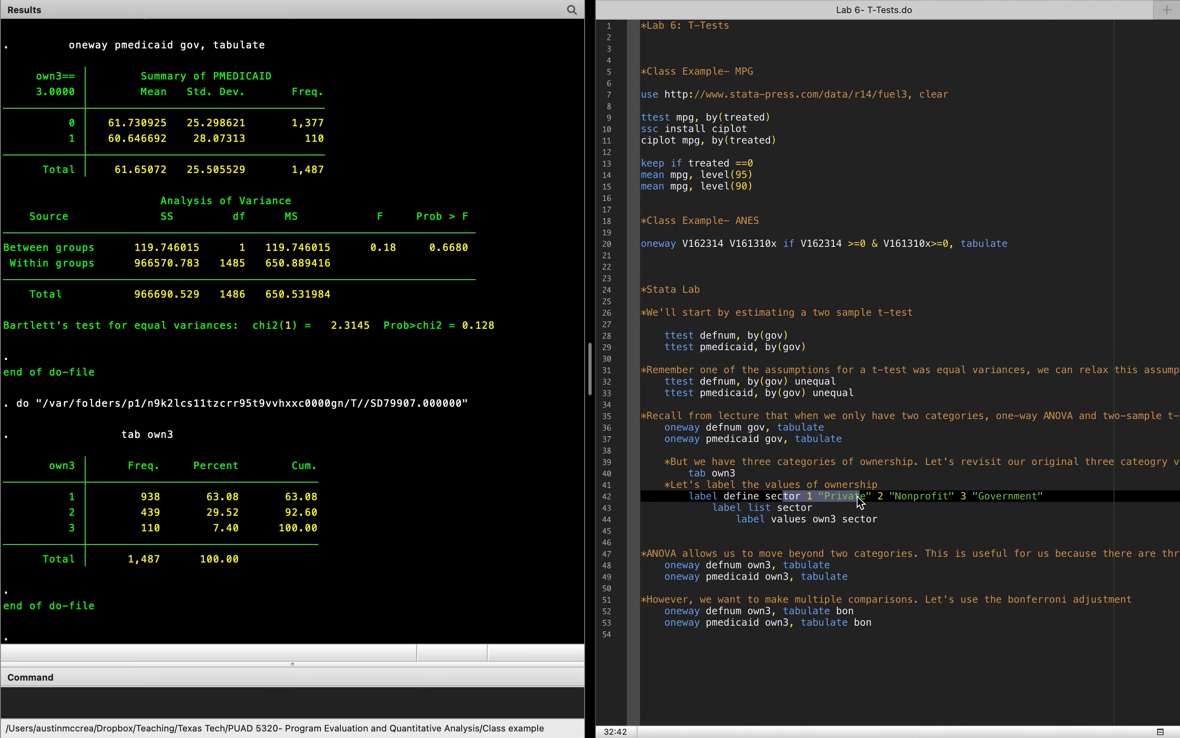
mouse_move(983, 5)
left_click(1161, 57)
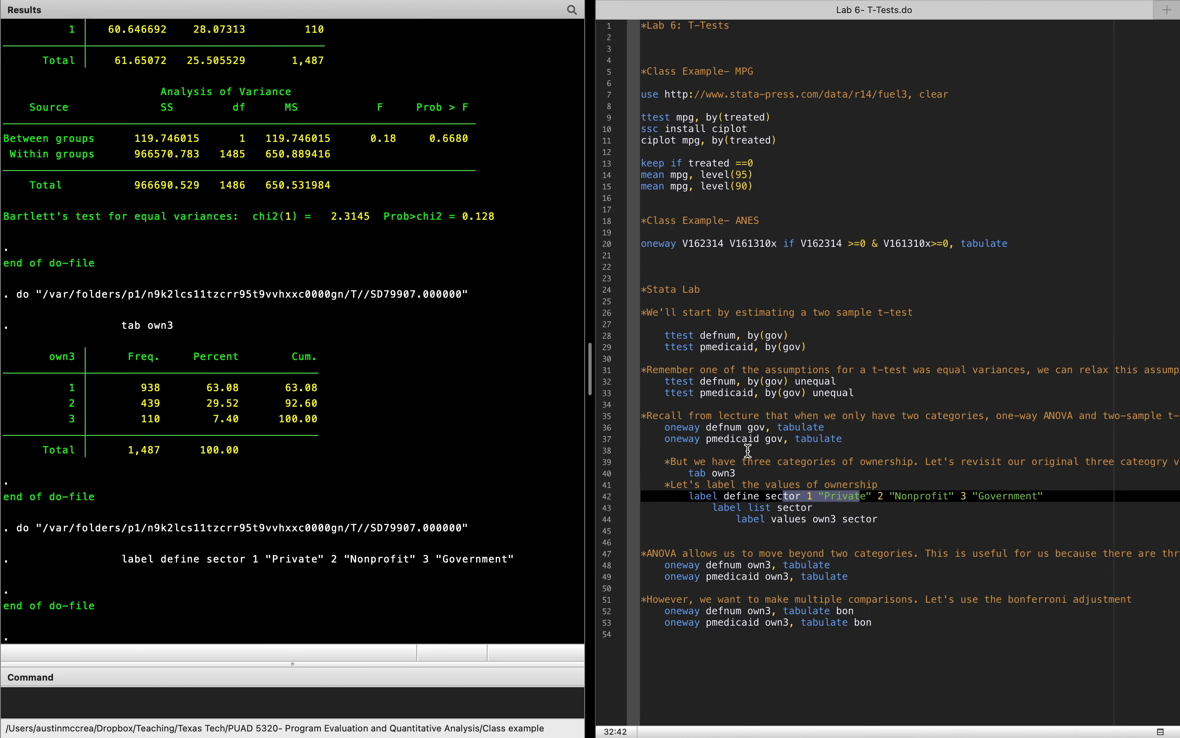
Step: Run label list sector from the do-file and check the text assigned to each of the three codes
left_click_drag(736, 508, 790, 507)
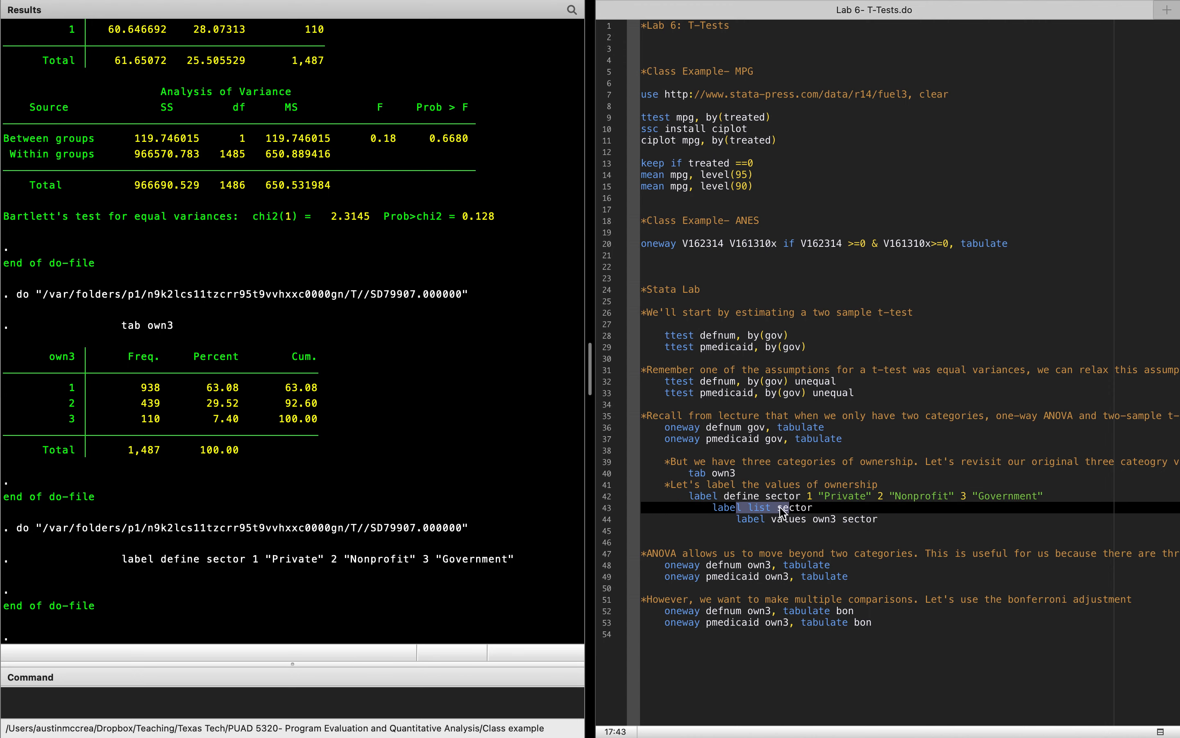
mouse_move(988, 5)
left_click(1158, 56)
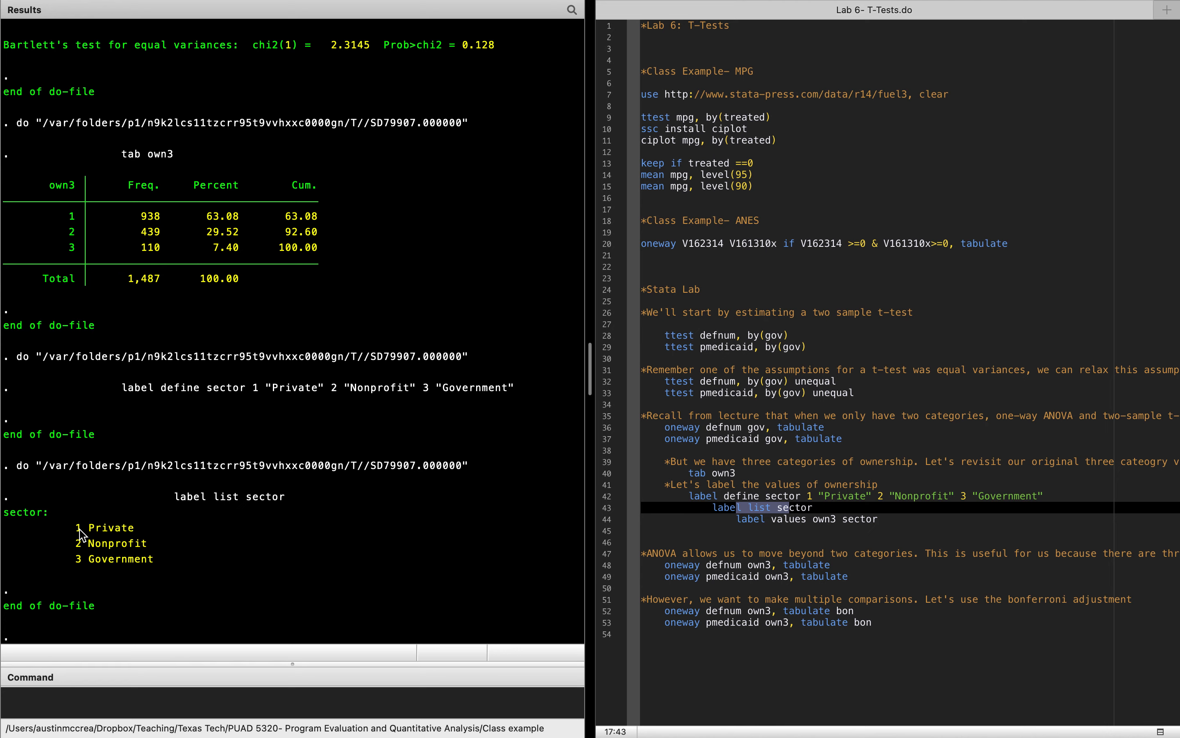
left_click_drag(76, 527, 141, 543)
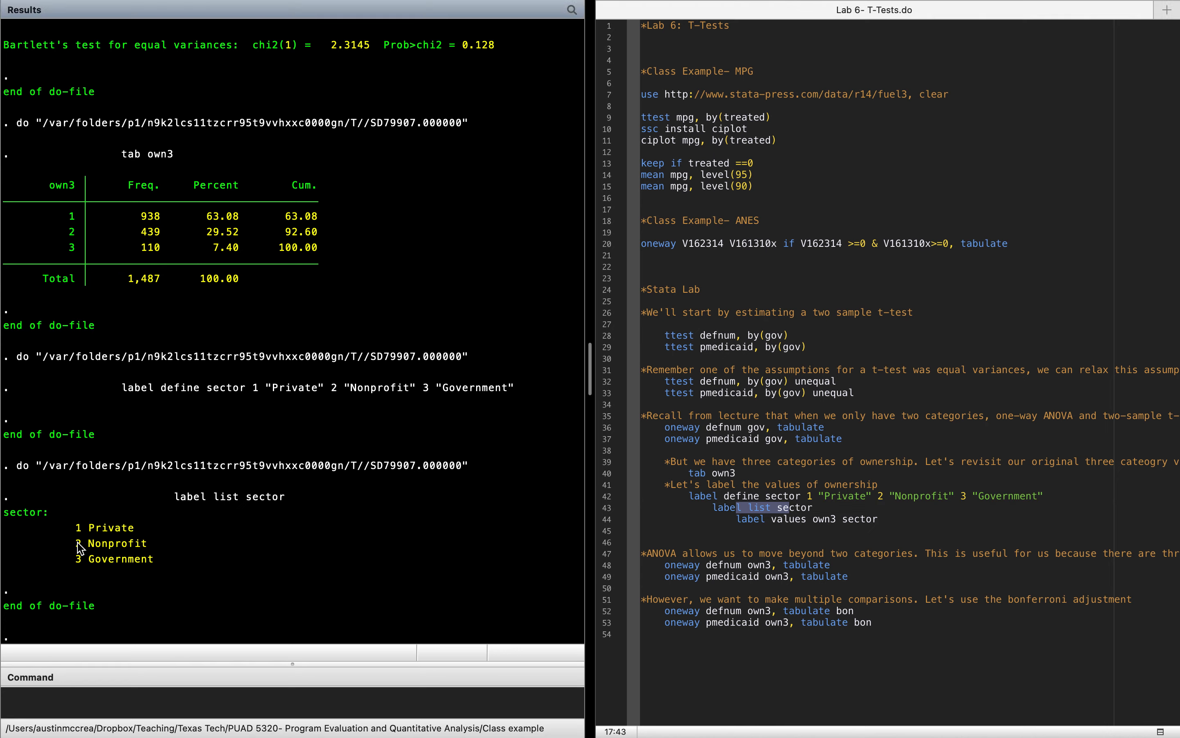
left_click_drag(77, 543, 127, 543)
left_click(93, 561)
Step: Attach the sector value label to own3 by running the label values own3 sector line
left_click(818, 519)
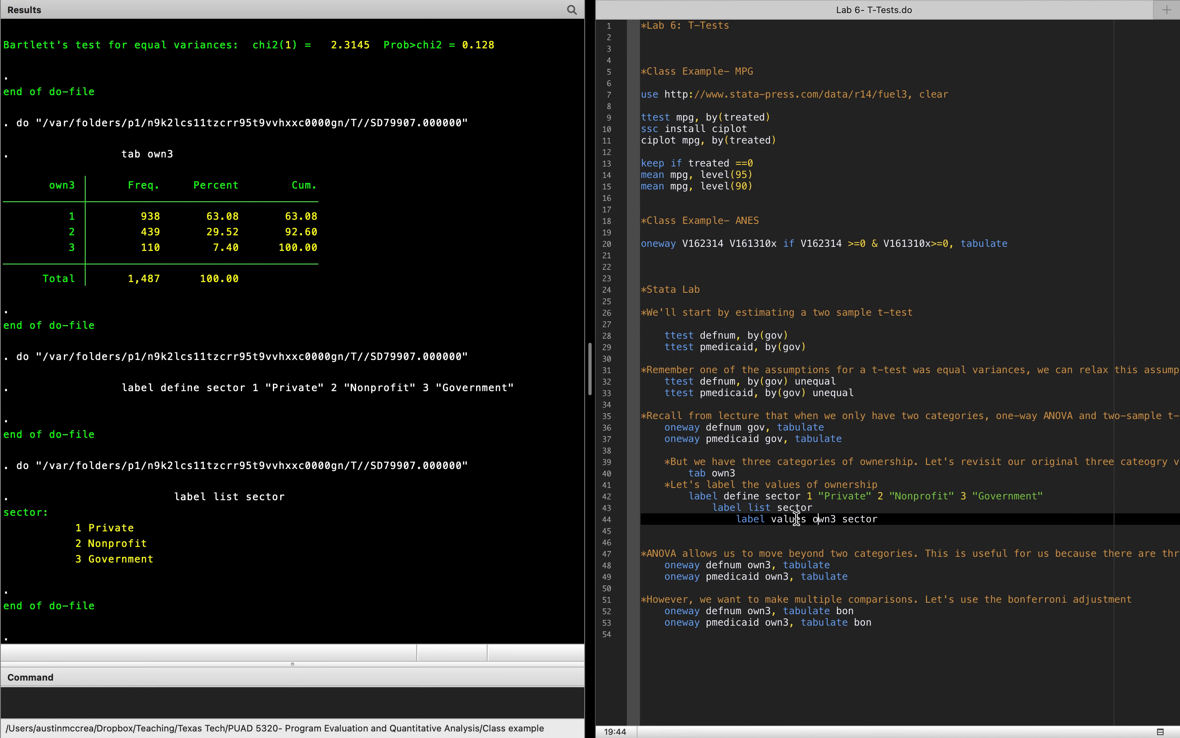
left_click_drag(778, 519, 854, 519)
mouse_move(1006, 5)
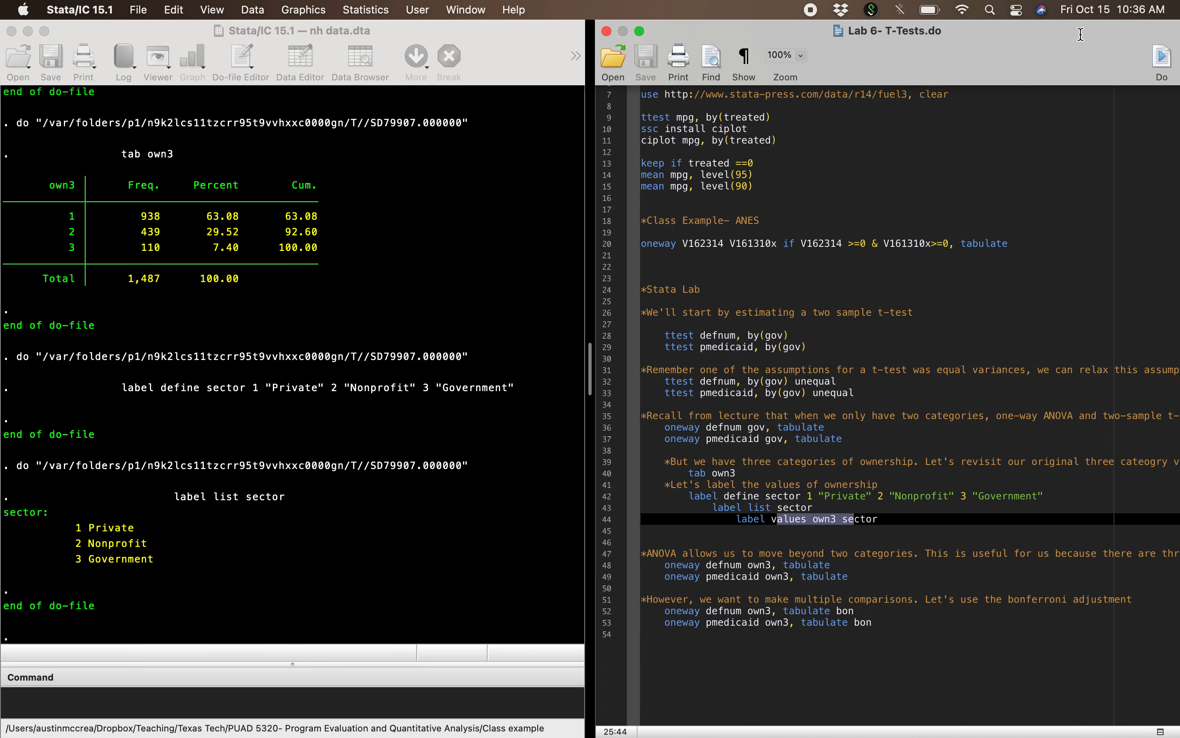
left_click(1162, 58)
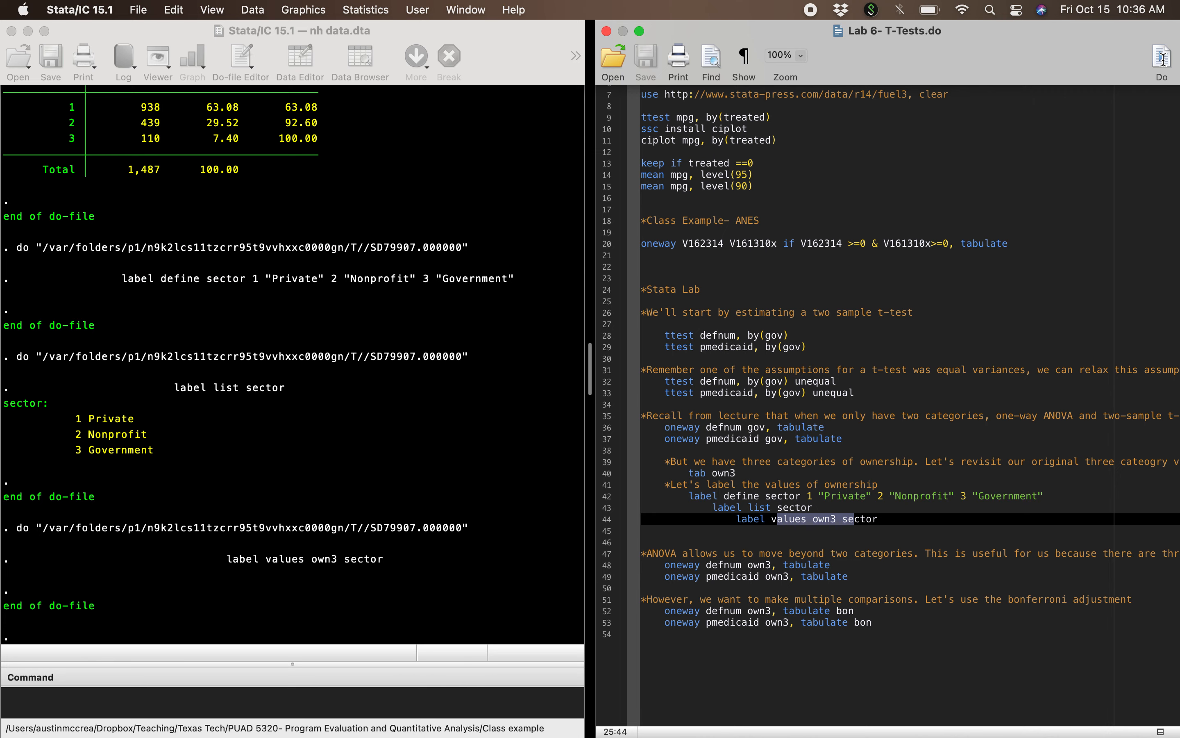
Step: Run tab own3 as a direct command to check the labelled ownership categories
left_click(337, 712)
type("tab own3")
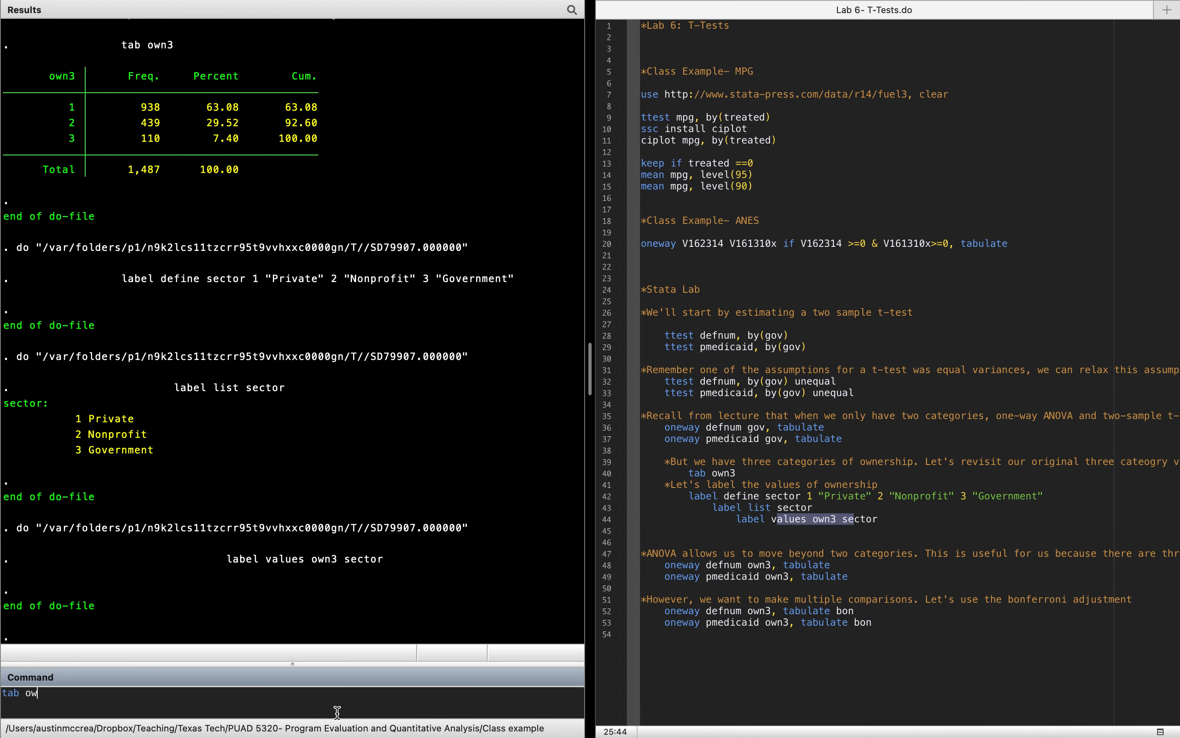
key("Return")
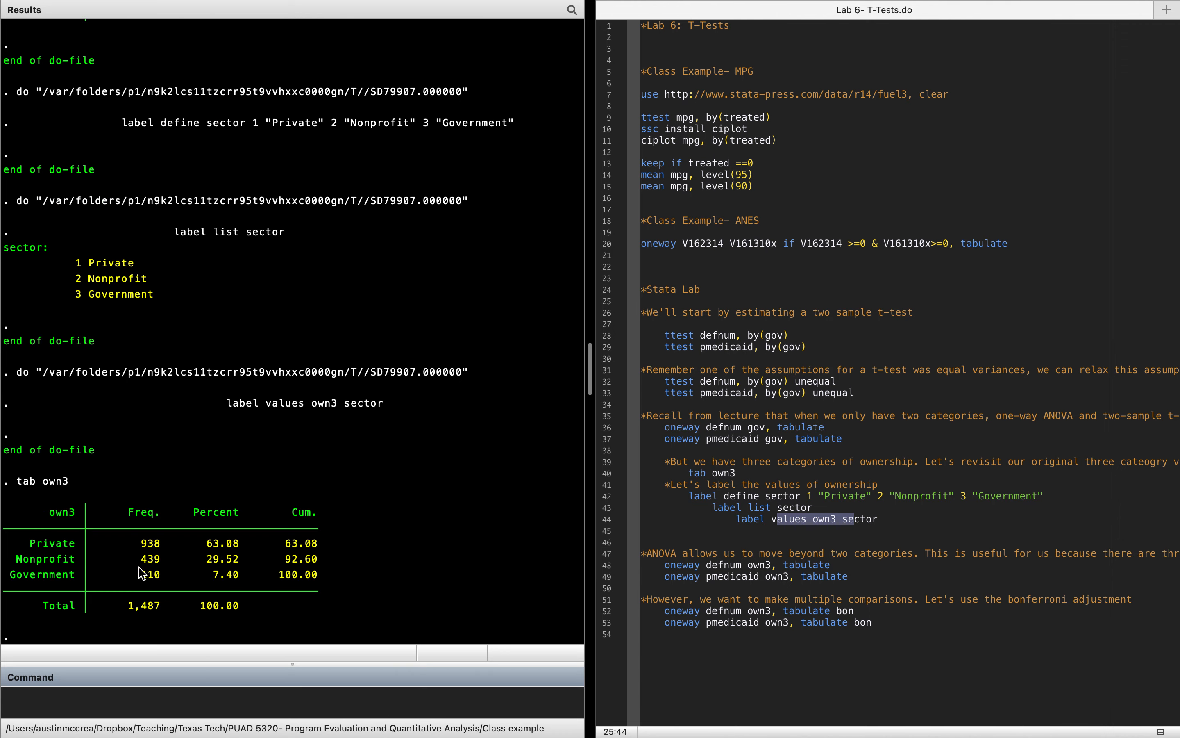
left_click(51, 545)
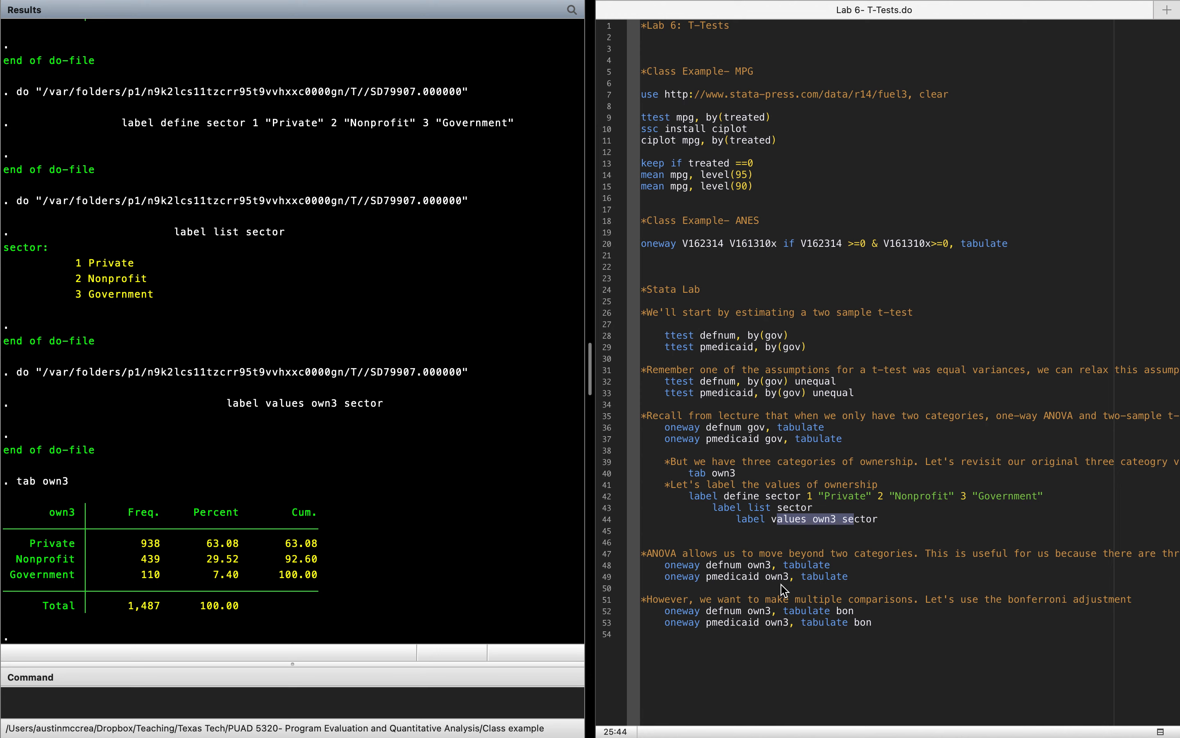
Step: Run the do-file line oneway defnum own3, tabulate for a one-way ANOVA across the three ownership types
left_click_drag(688, 565, 791, 566)
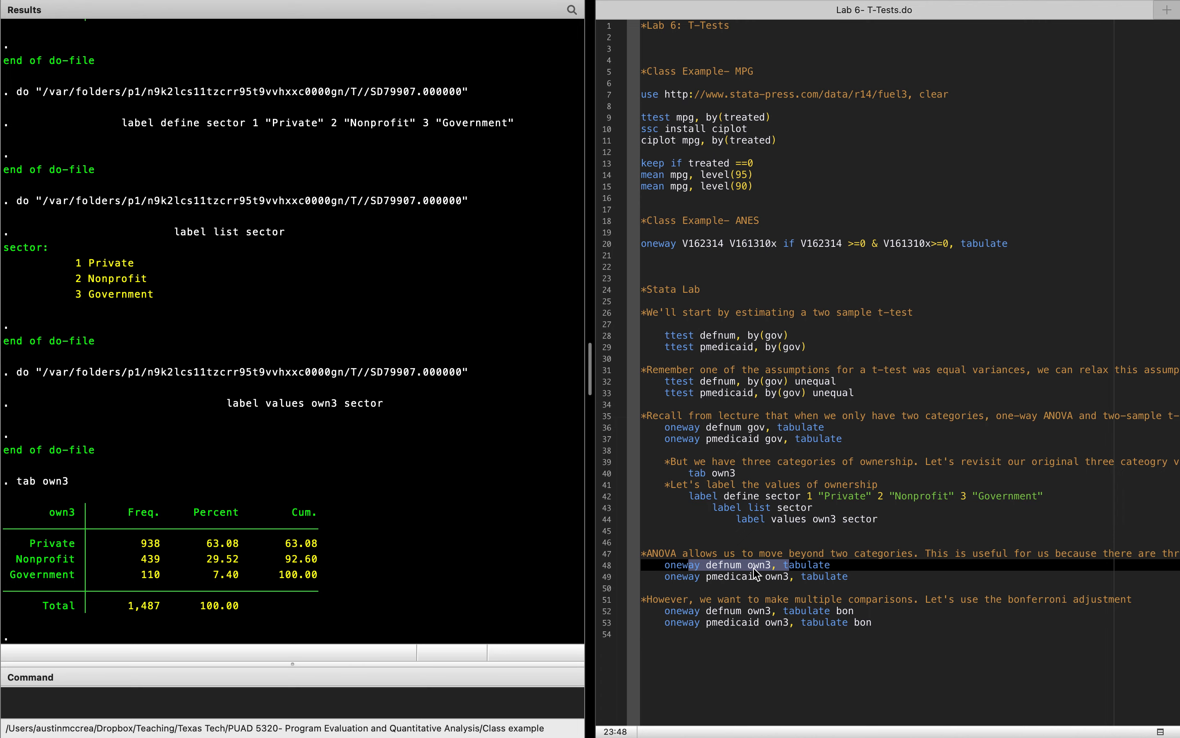
mouse_move(972, 4)
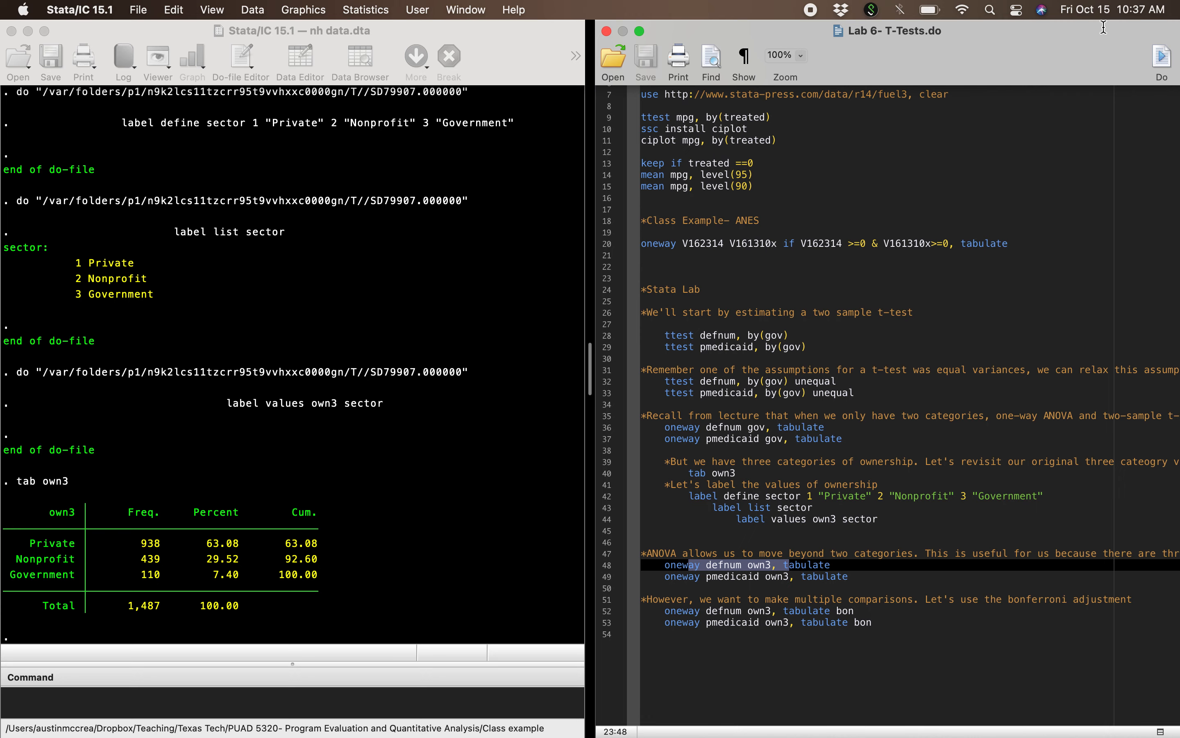
left_click(1156, 58)
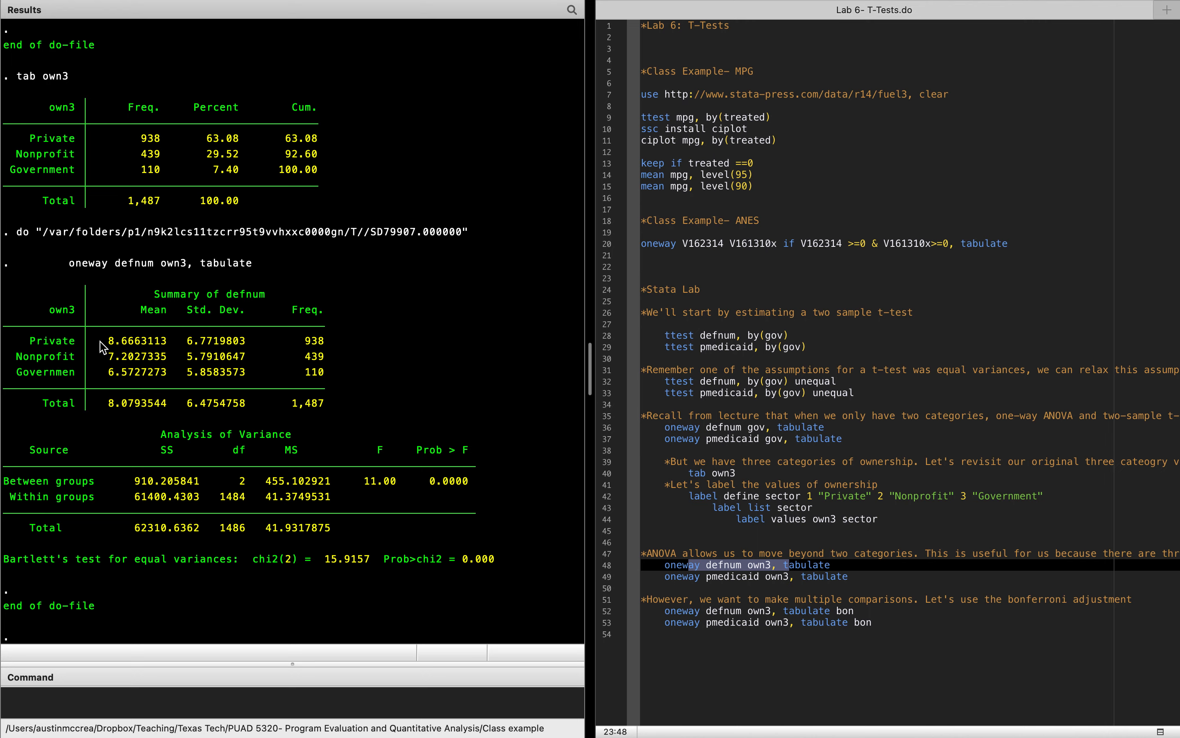
Step: Examine the defnum group means by own3 and the between-groups row of its ANOVA table
left_click_drag(110, 341, 166, 380)
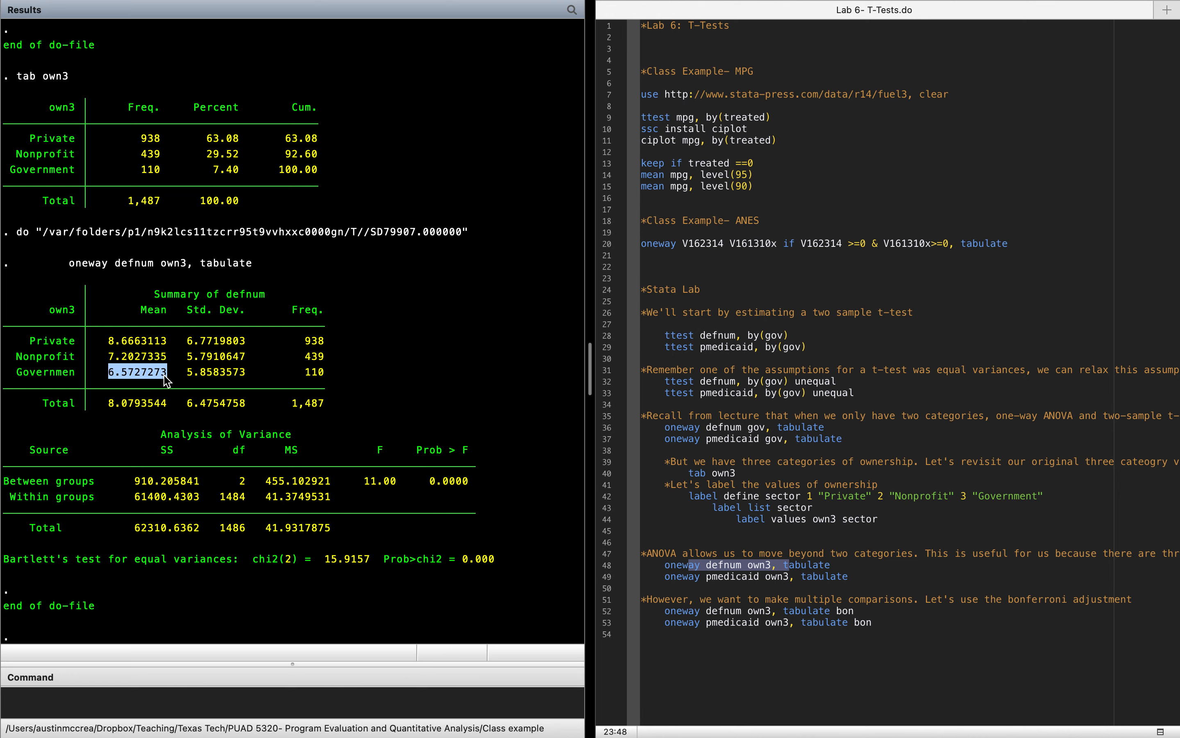
left_click(7, 486)
left_click_drag(6, 486, 469, 482)
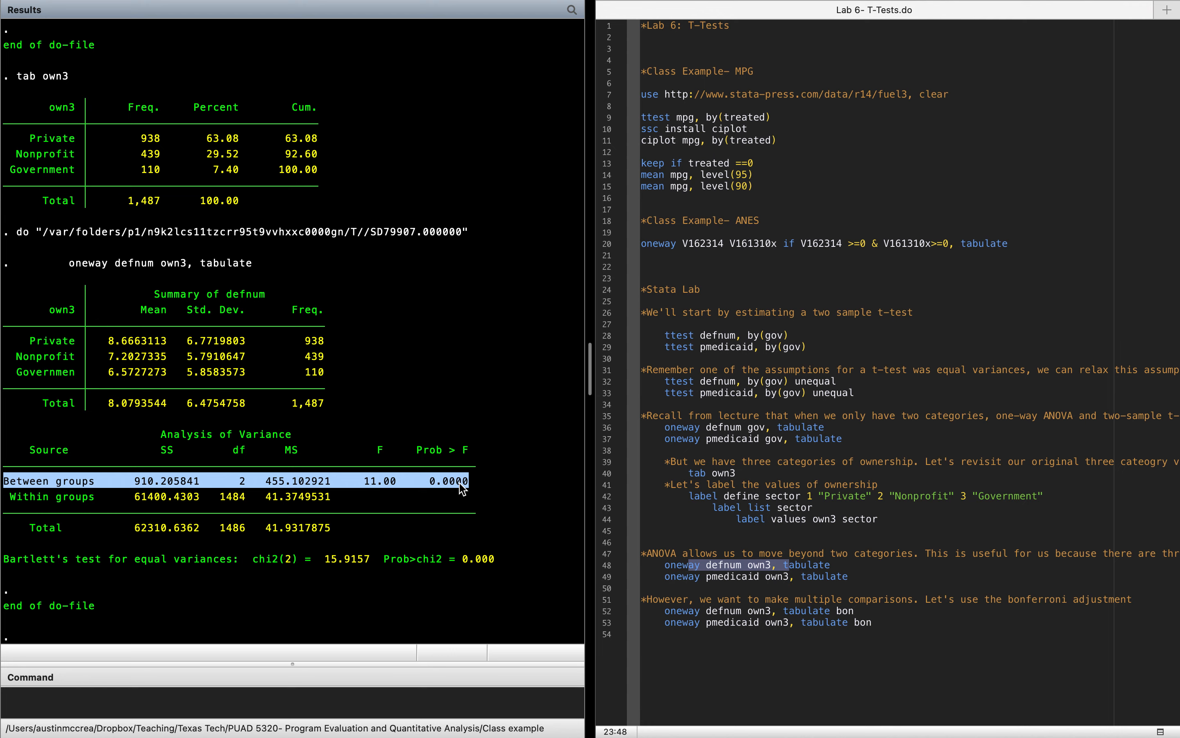
left_click(461, 488)
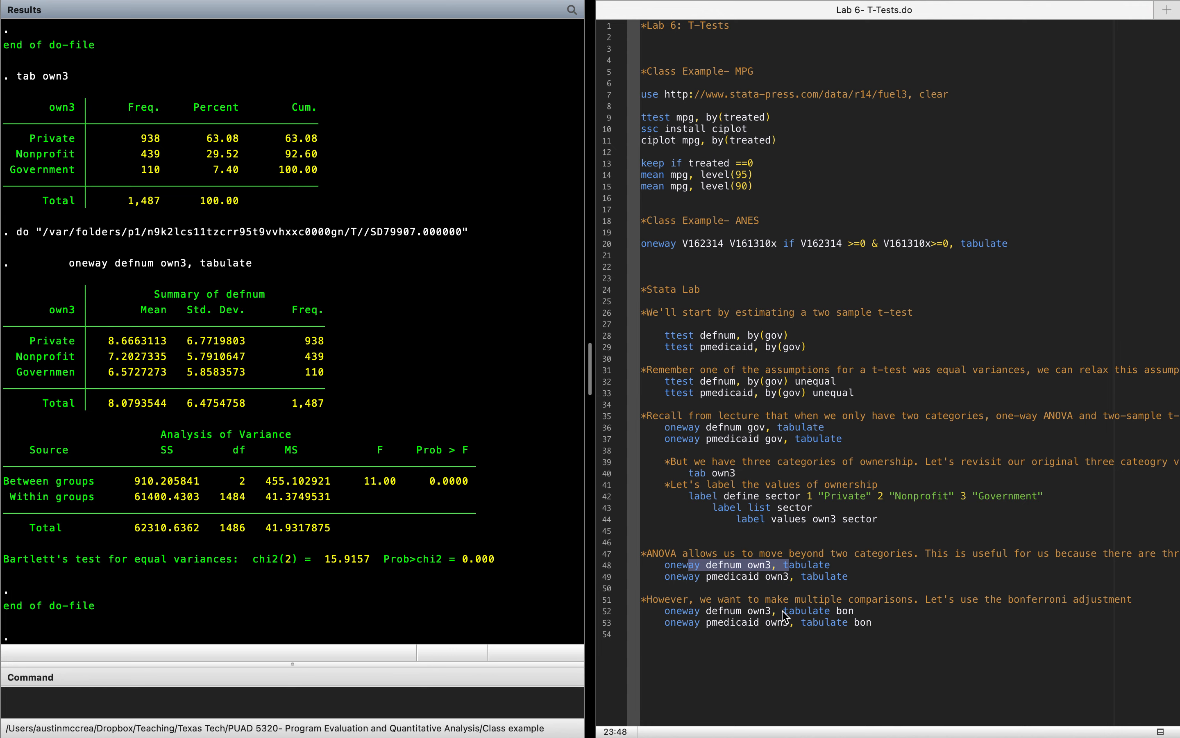
Step: Run oneway pmedicaid own3, tabulate from the do-file and examine the between-groups row
left_click_drag(696, 577, 806, 577)
mouse_move(1146, 2)
left_click(1158, 59)
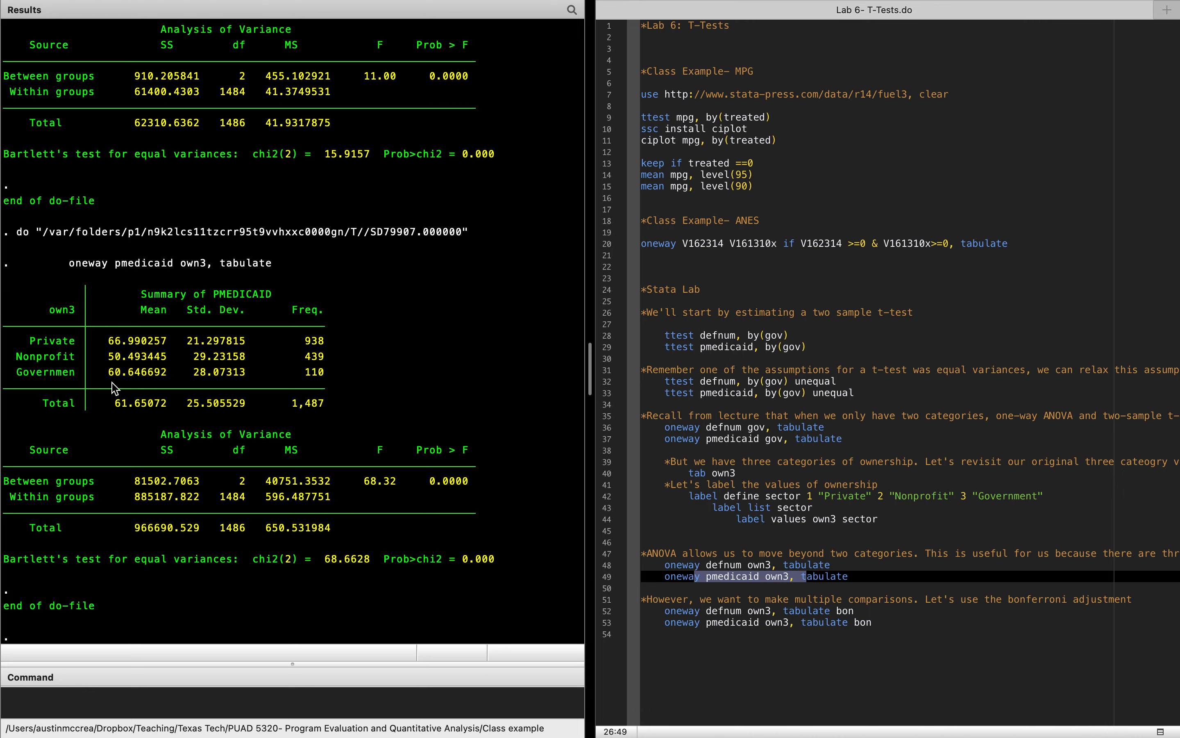
left_click_drag(13, 482, 479, 481)
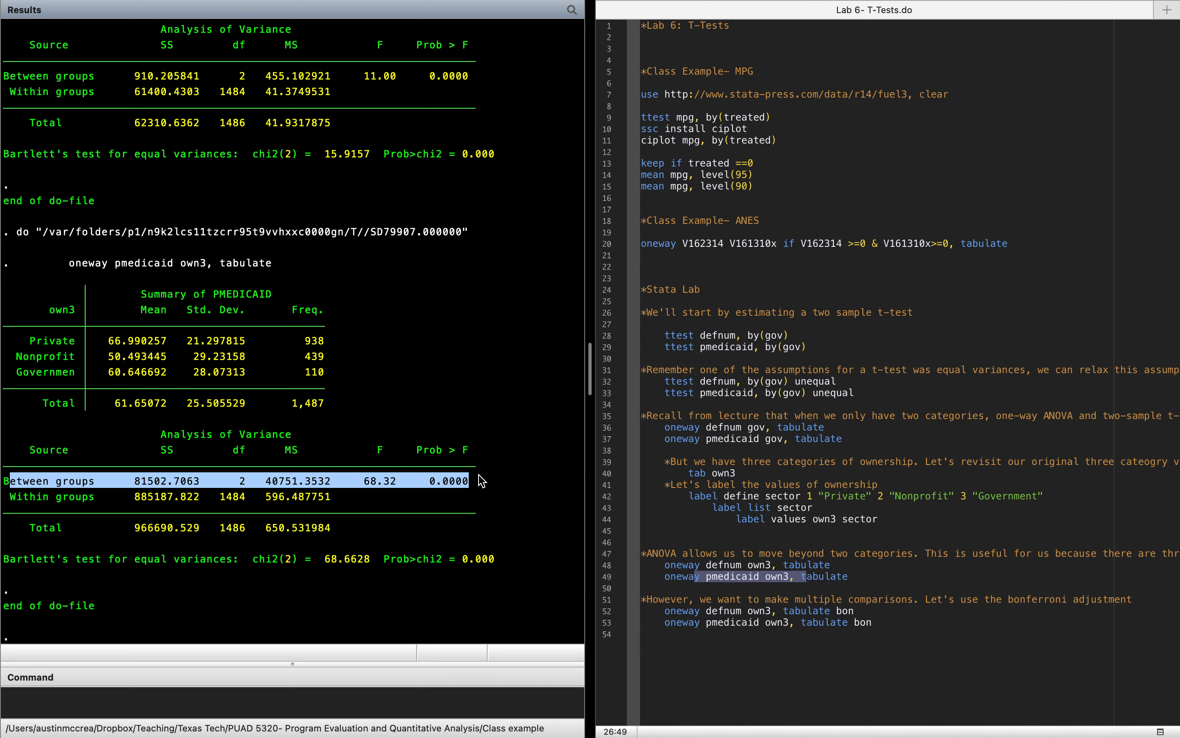
left_click(466, 482)
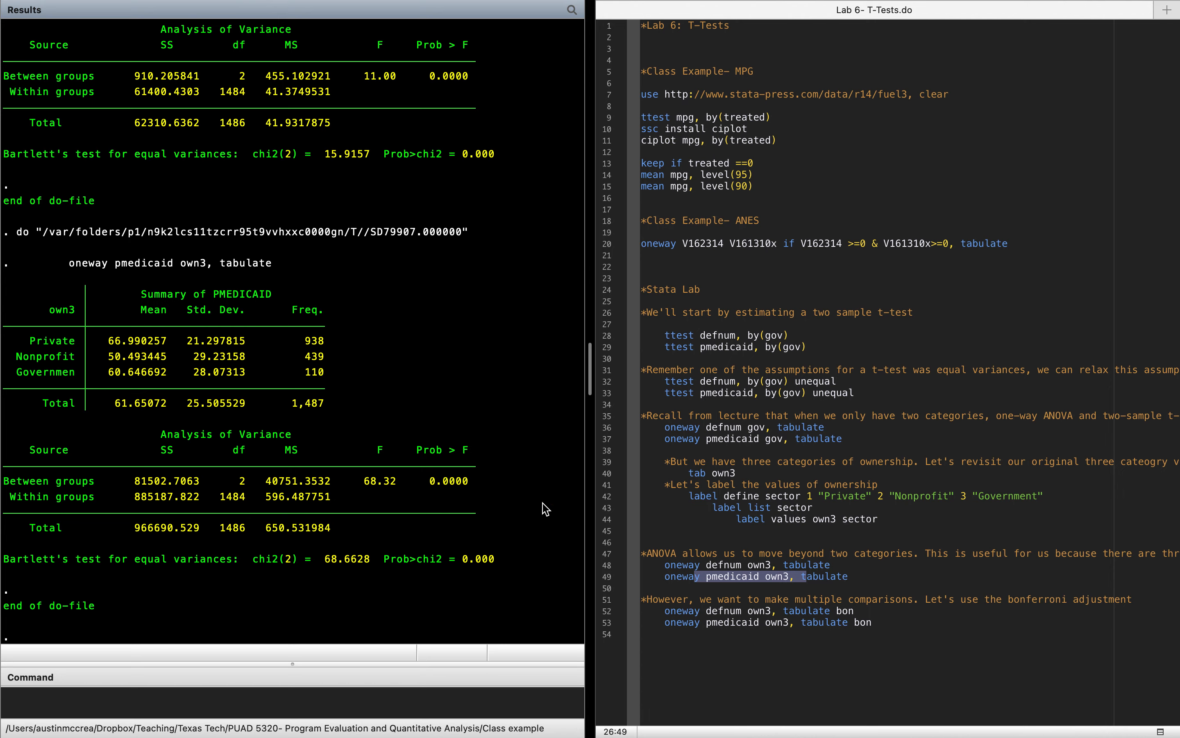
Step: Run the Bonferroni-adjusted ANOVA line oneway defnum own3, tabulate bon from the do-file
left_click(777, 576)
double_click(814, 567)
left_click_drag(814, 567, 756, 576)
left_click(856, 611)
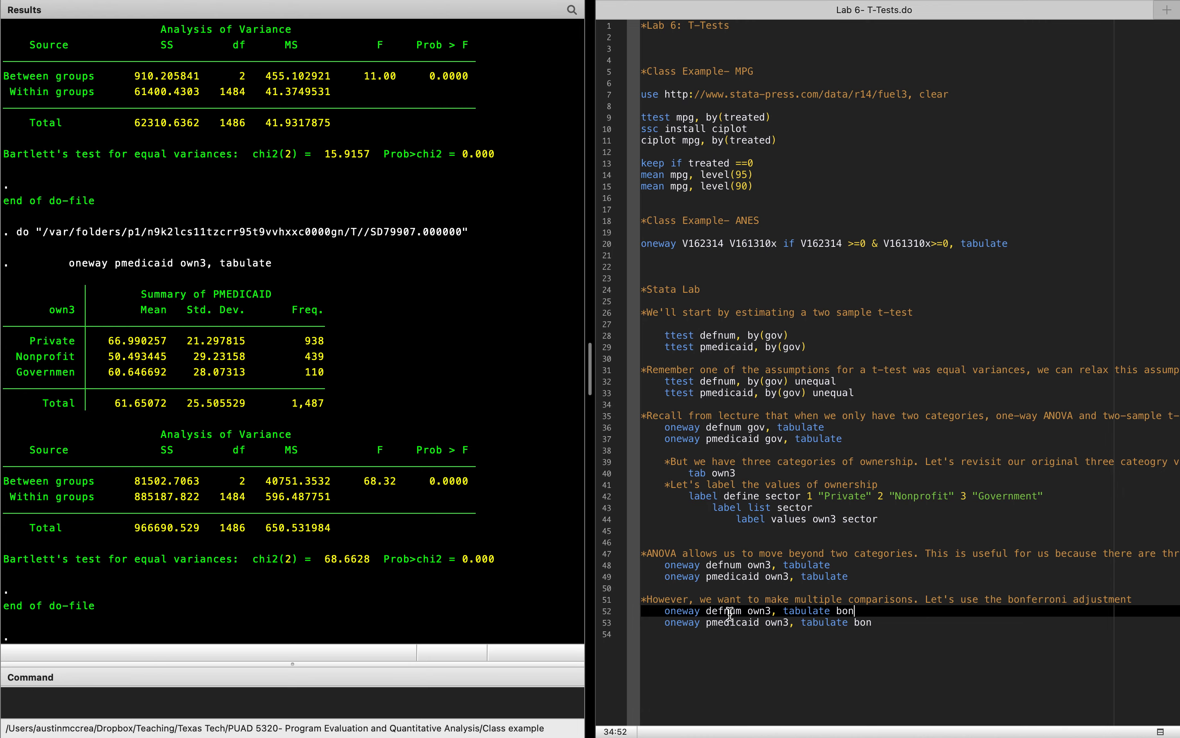
left_click_drag(730, 612, 783, 614)
mouse_move(1003, 6)
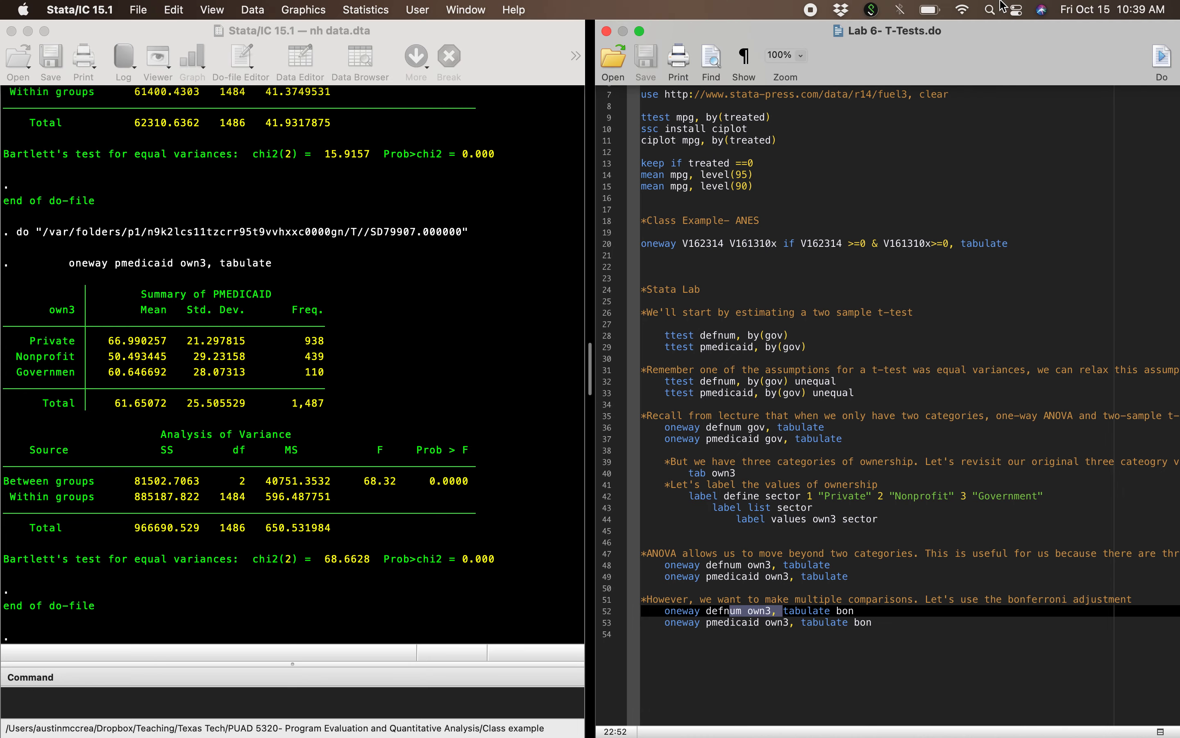
left_click(1163, 58)
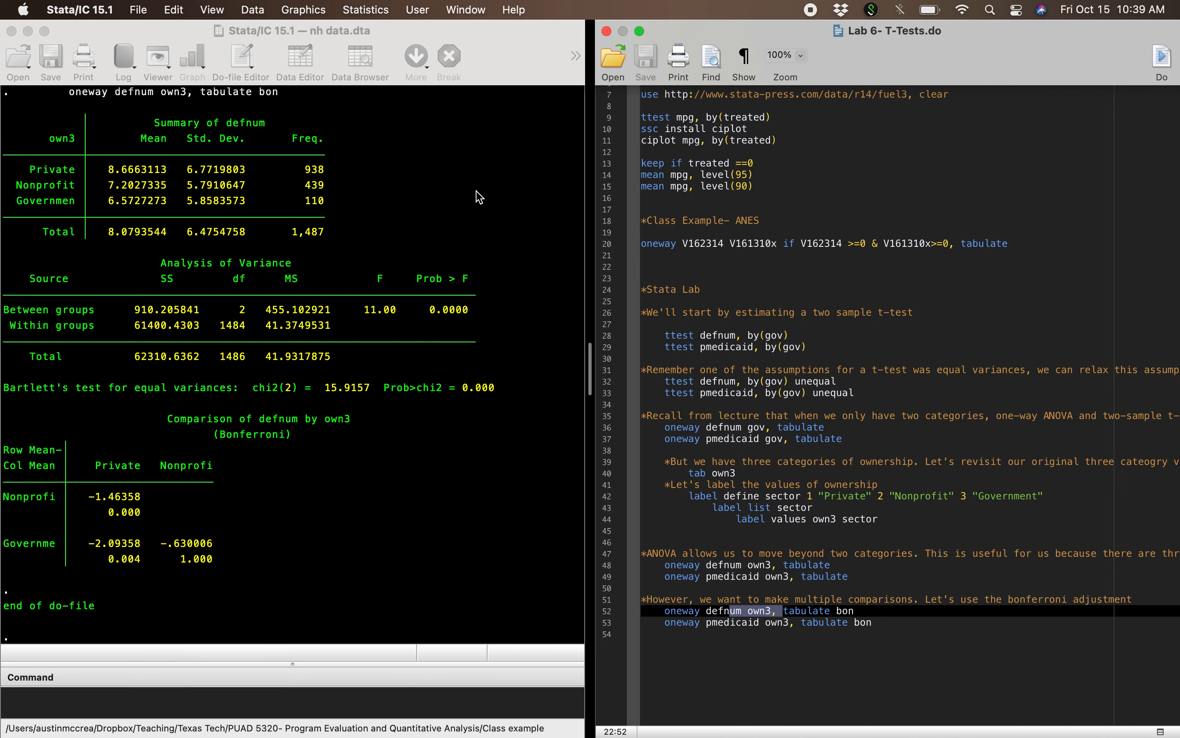
Step: Examine the Bonferroni comparison table of defnum, reading the mean differences and p-values for each pair of ownership types
left_click_drag(23, 139, 531, 409)
left_click(259, 430)
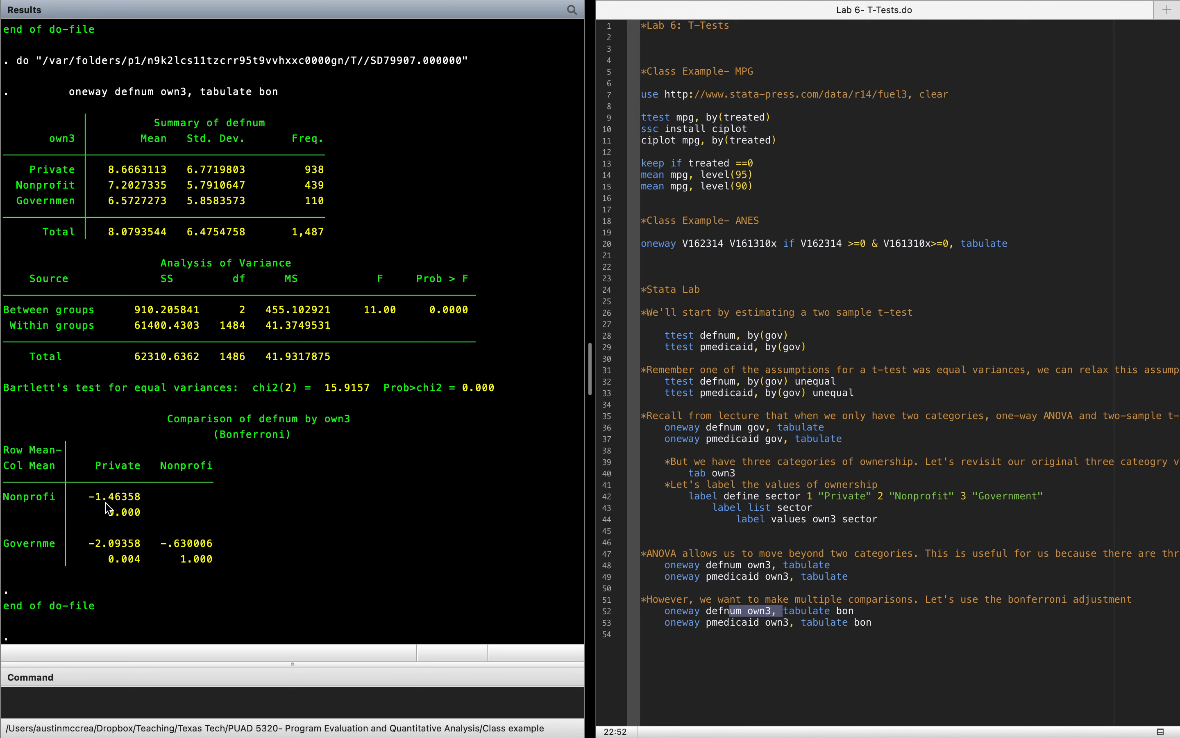
left_click_drag(108, 513, 157, 518)
left_click(157, 518)
left_click_drag(90, 543, 140, 564)
left_click(193, 474)
left_click_drag(182, 560, 213, 566)
left_click(187, 547)
Step: Run the Bonferroni-adjusted ANOVA line oneway pmedicaid own3, tabulate bon from the do-file
left_click(720, 620)
left_click_drag(707, 621, 823, 621)
mouse_move(956, 3)
left_click(1163, 66)
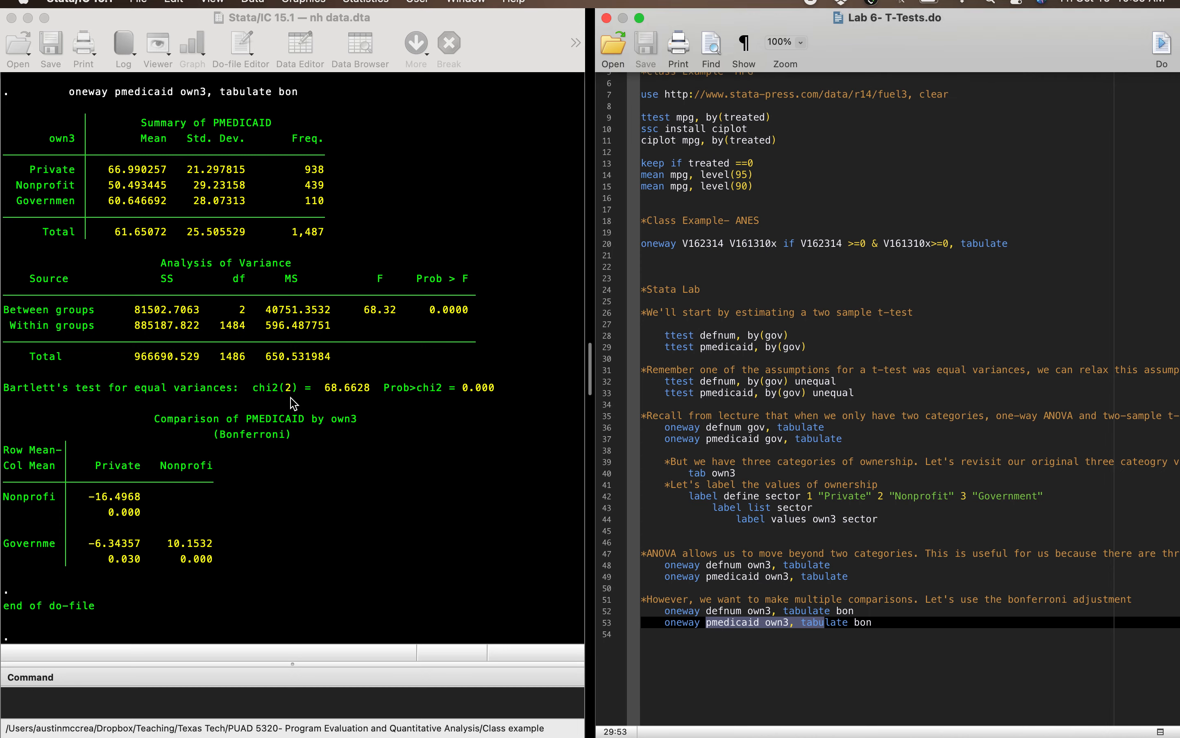
Step: Examine the Bonferroni comparison table of pmedicaid, reading the mean difference and p-value for each ownership pair
left_click_drag(44, 121, 439, 434)
left_click(164, 467)
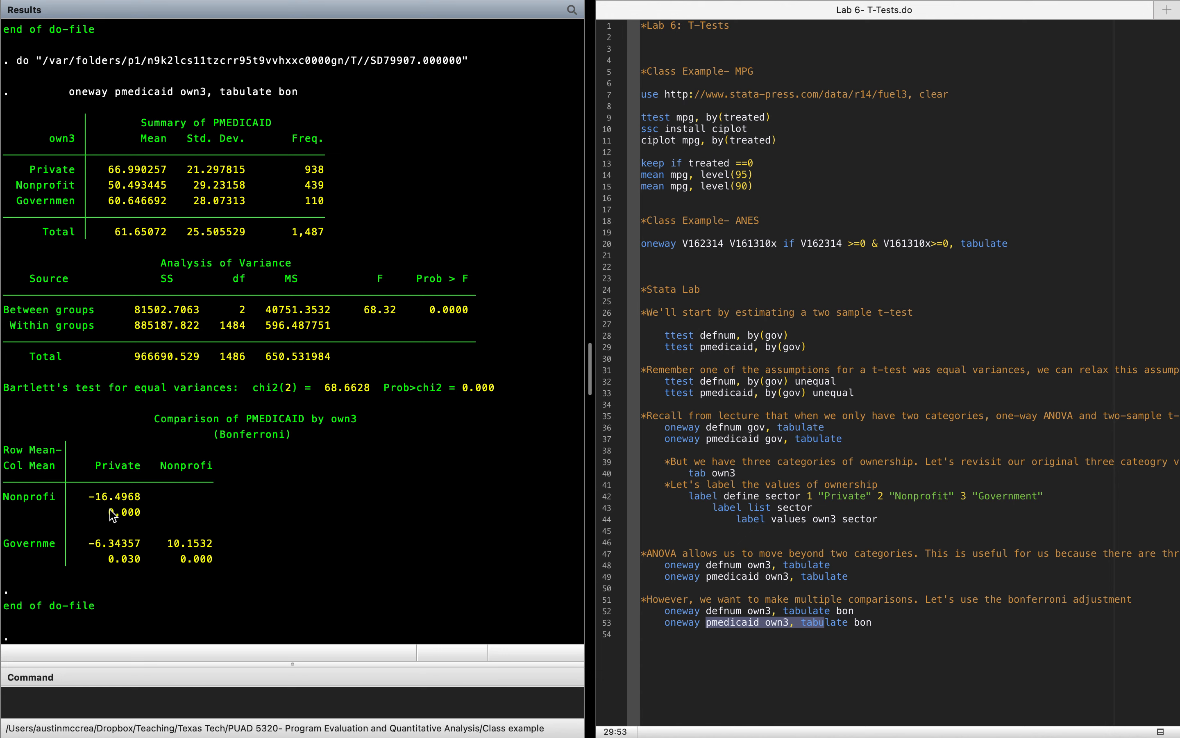
left_click_drag(108, 511, 140, 513)
left_click_drag(96, 497, 115, 502)
left_click(136, 471)
left_click_drag(89, 543, 139, 562)
left_click(198, 474)
left_click_drag(168, 546, 230, 561)
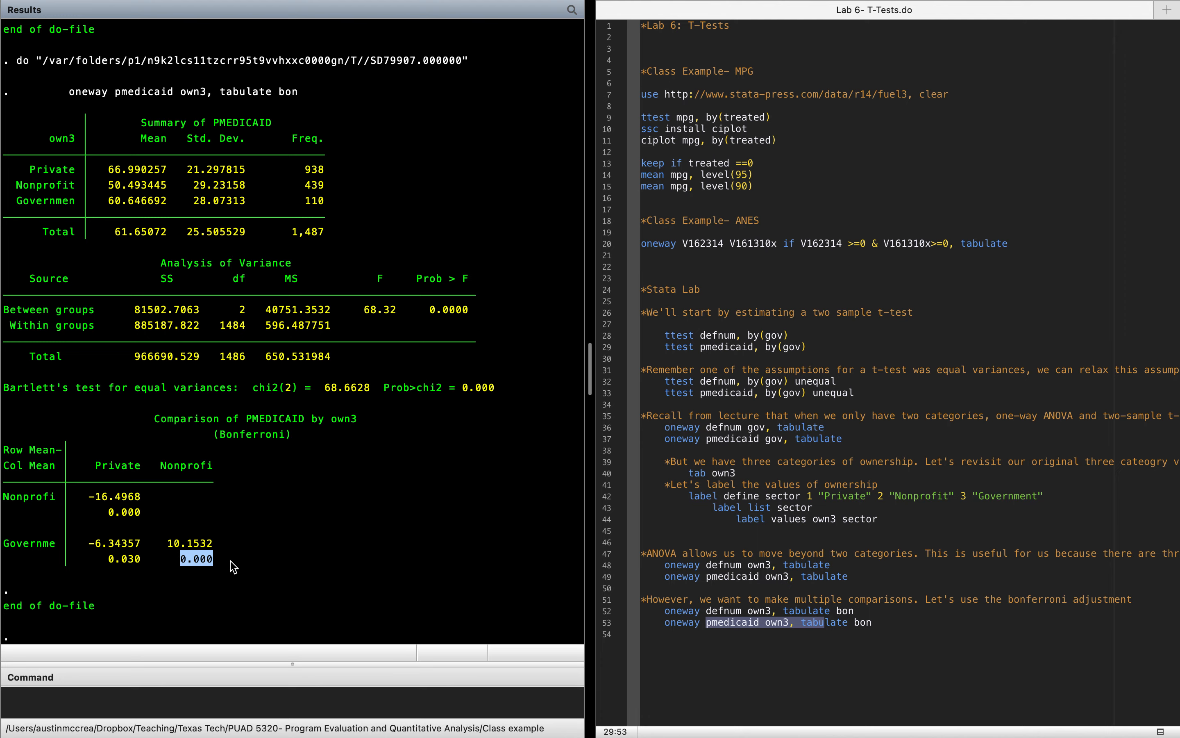